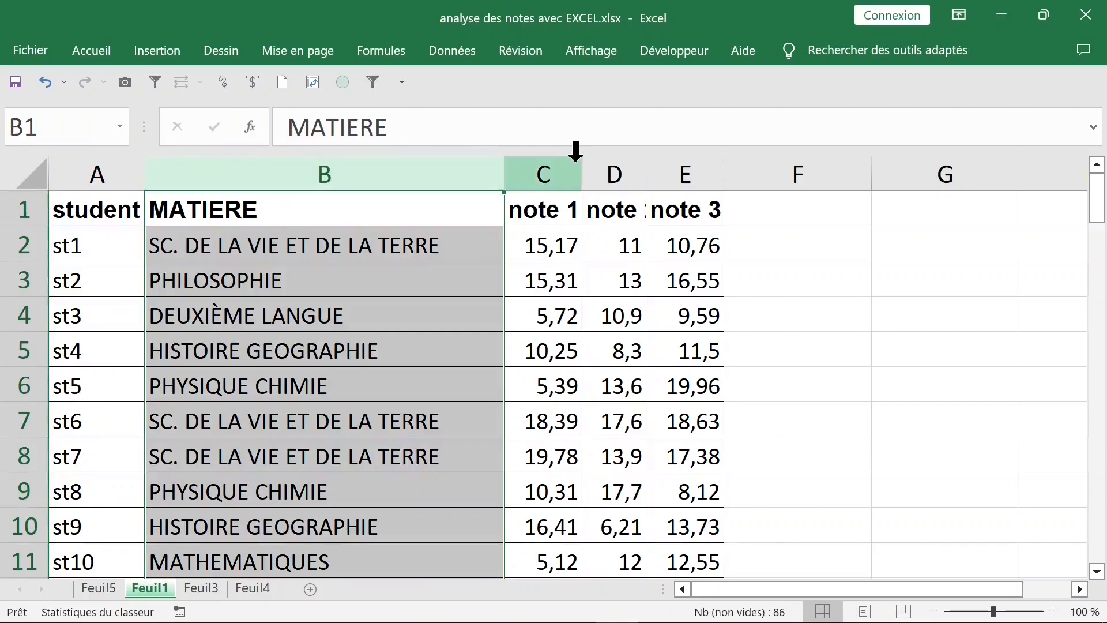
pyautogui.click(542, 151)
pyautogui.click(612, 154)
pyautogui.click(686, 159)
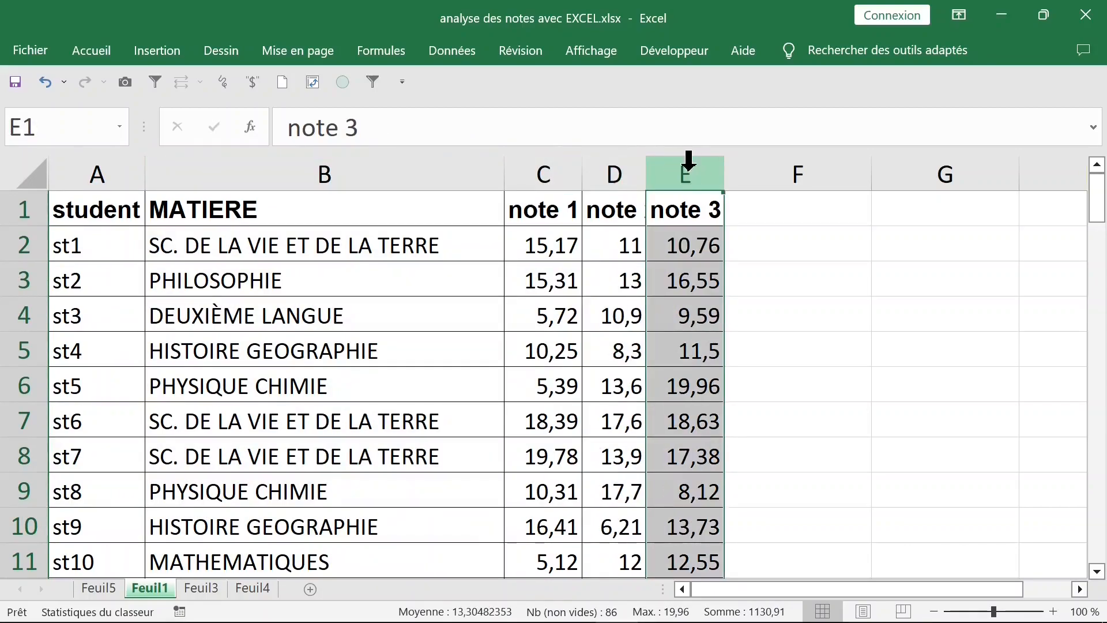
pyautogui.click(558, 239)
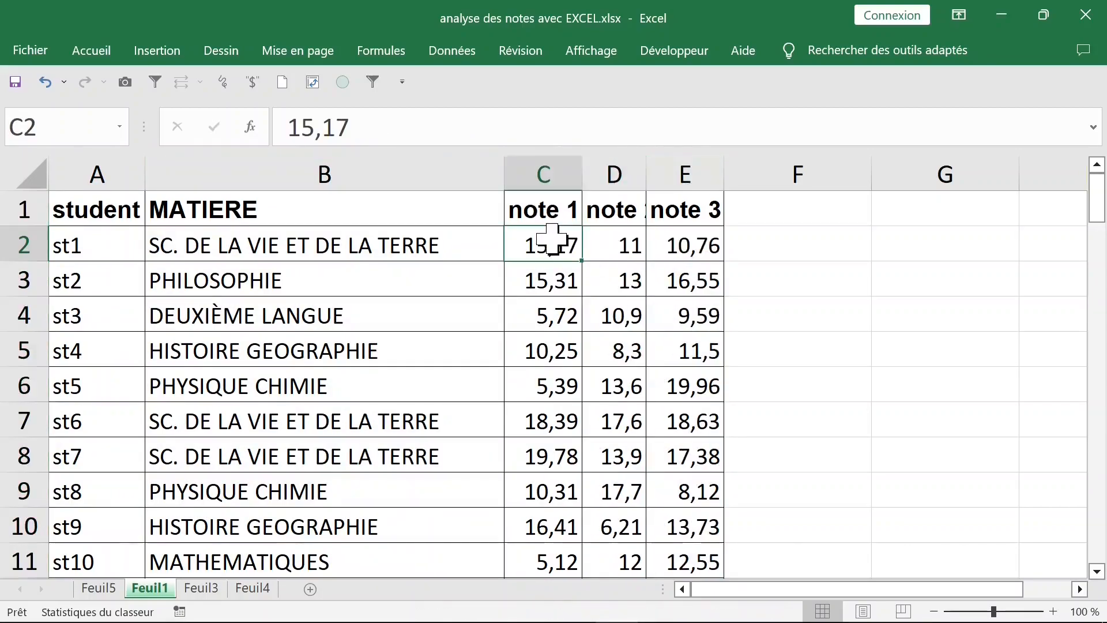
pyautogui.moveTo(562, 242); pyautogui.dragTo(714, 242)
pyautogui.click(773, 244)
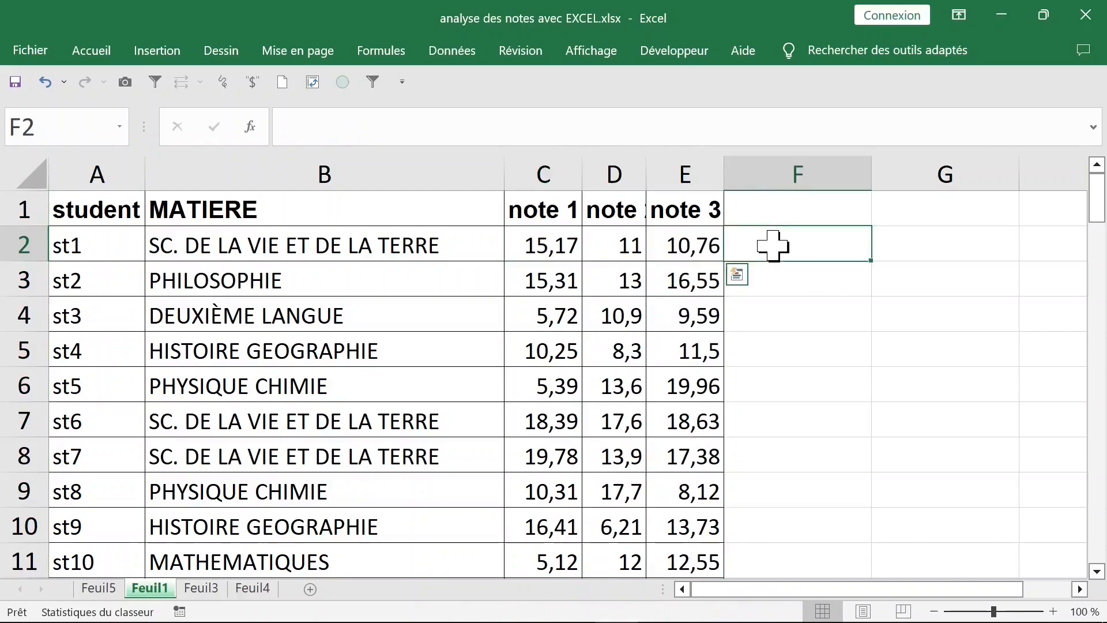
# - Create a pivot table from the range Feuil1!$A$1:$E$86 on a new worksheet
pyautogui.click(633, 253)
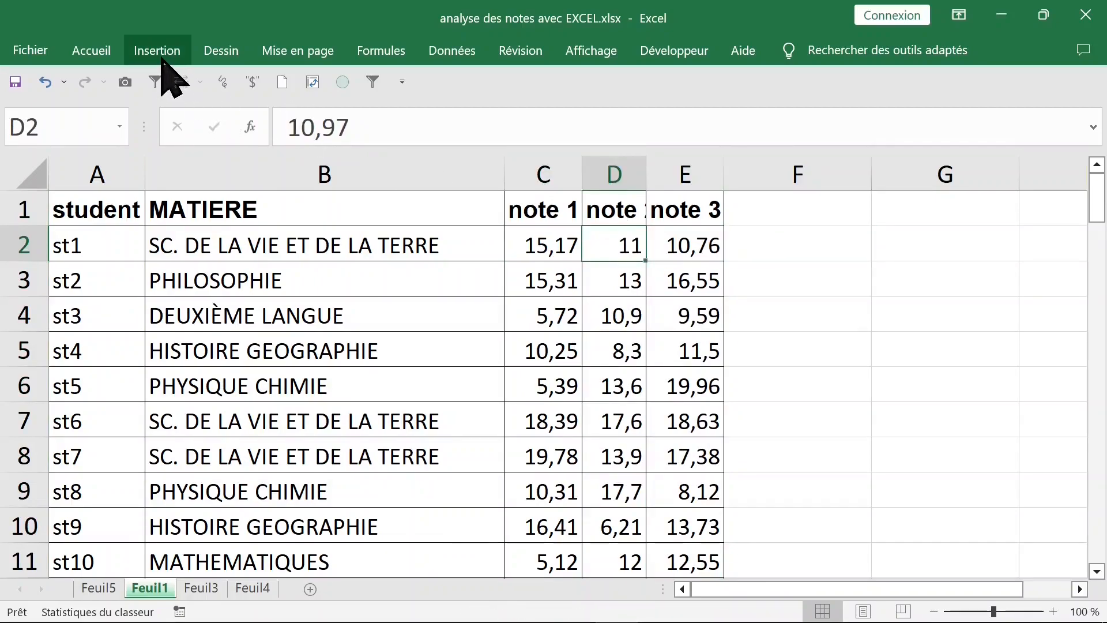
pyautogui.click(158, 53)
pyautogui.click(35, 98)
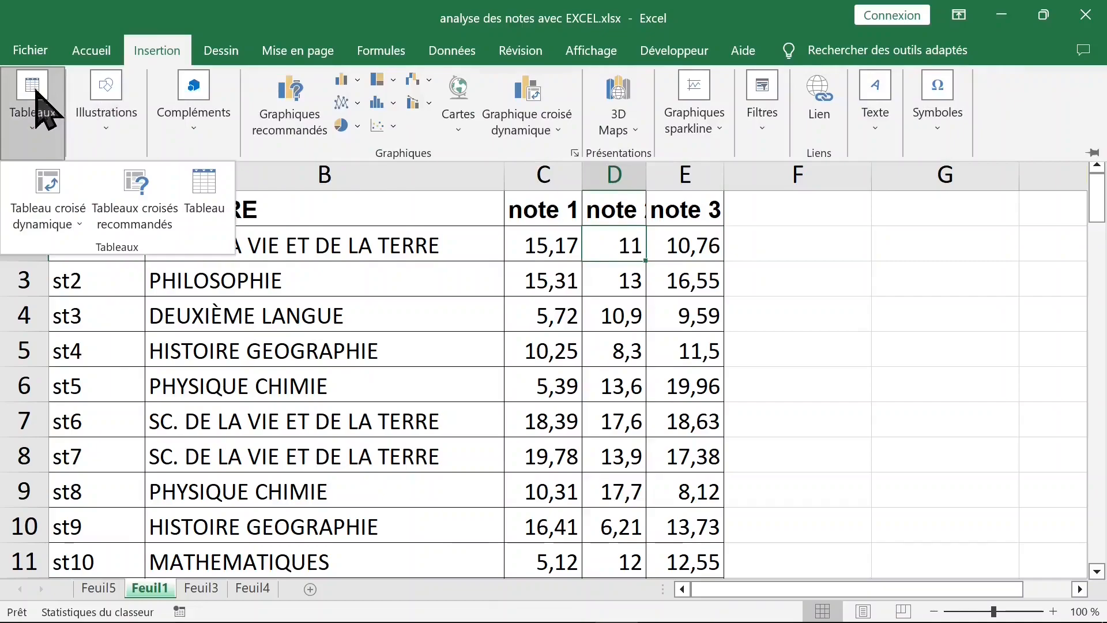
pyautogui.click(49, 182)
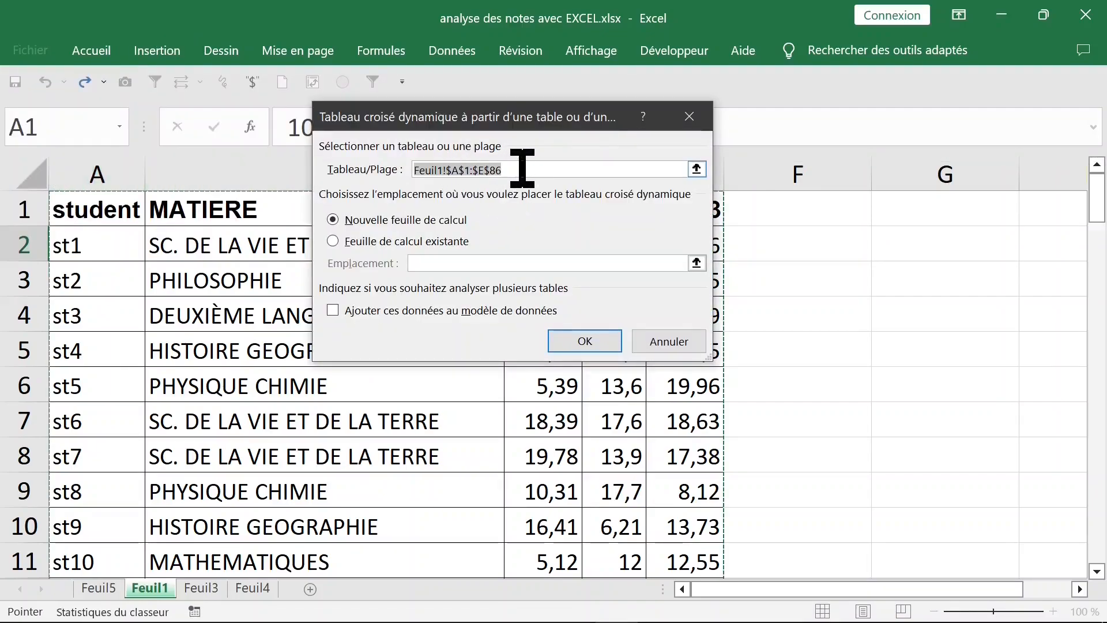
pyautogui.click(587, 341)
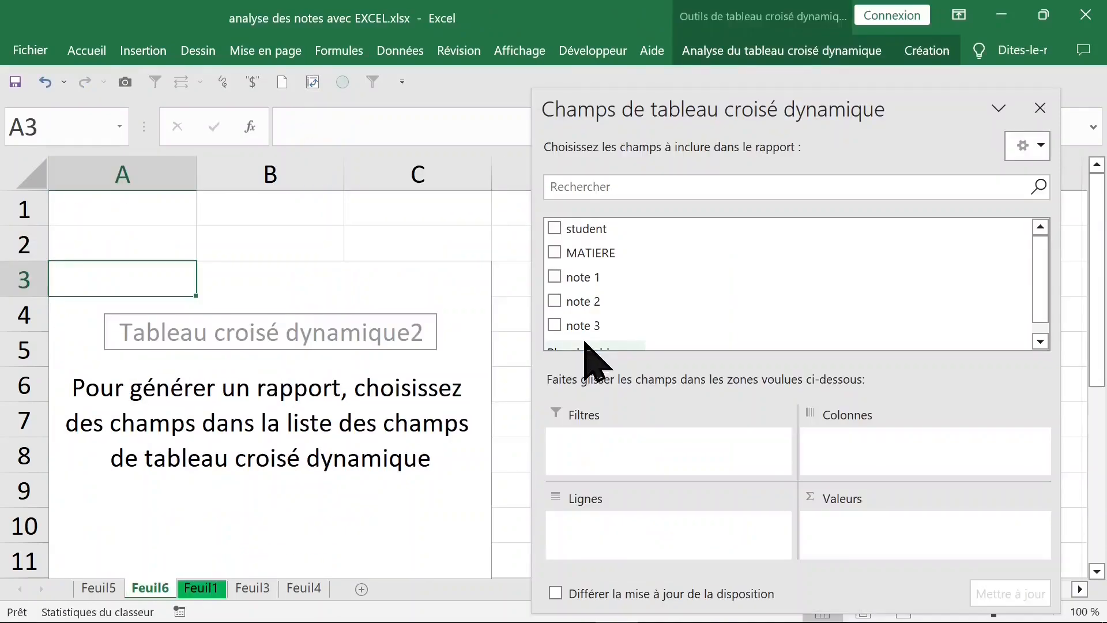
# - Rename the new pivot table sheet as tcd1
pyautogui.doubleClick(151, 585)
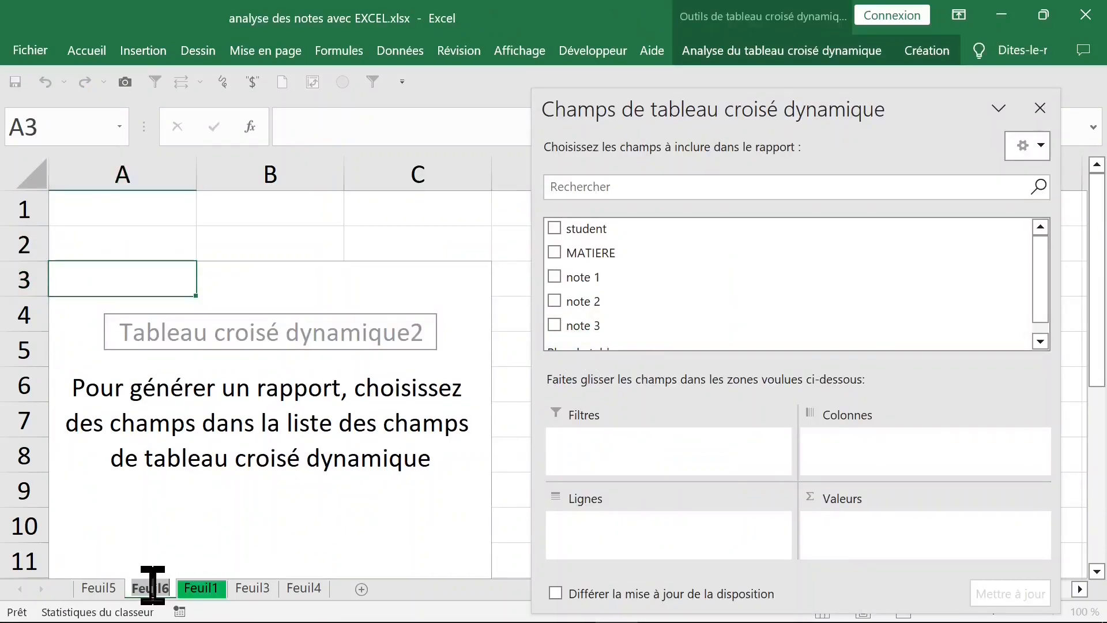
pyautogui.write('tcs')
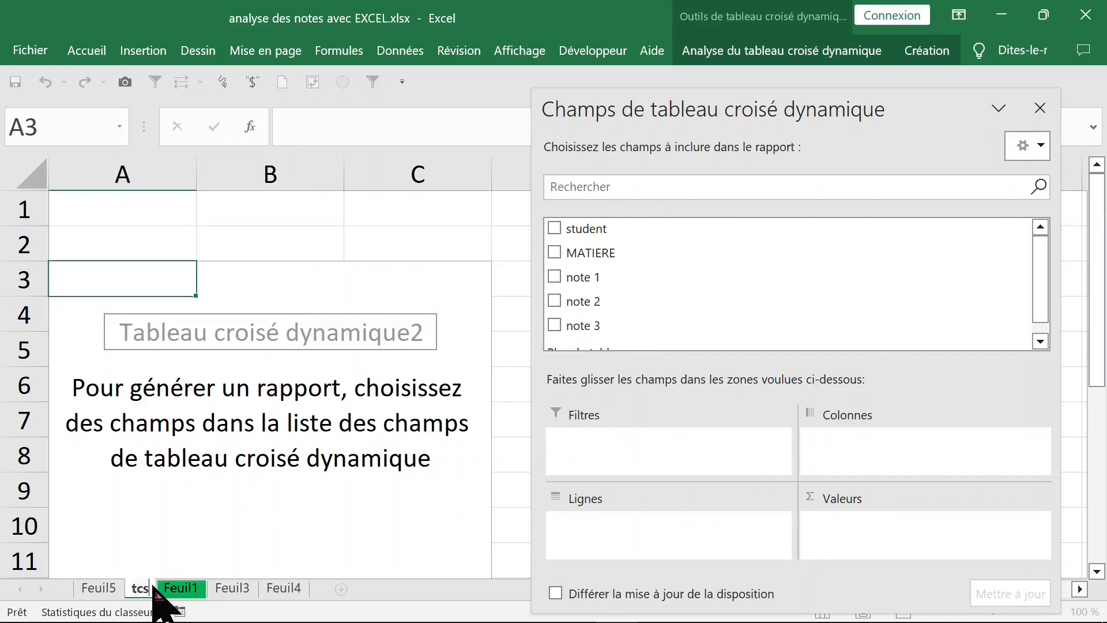
pyautogui.press('BackSpace')
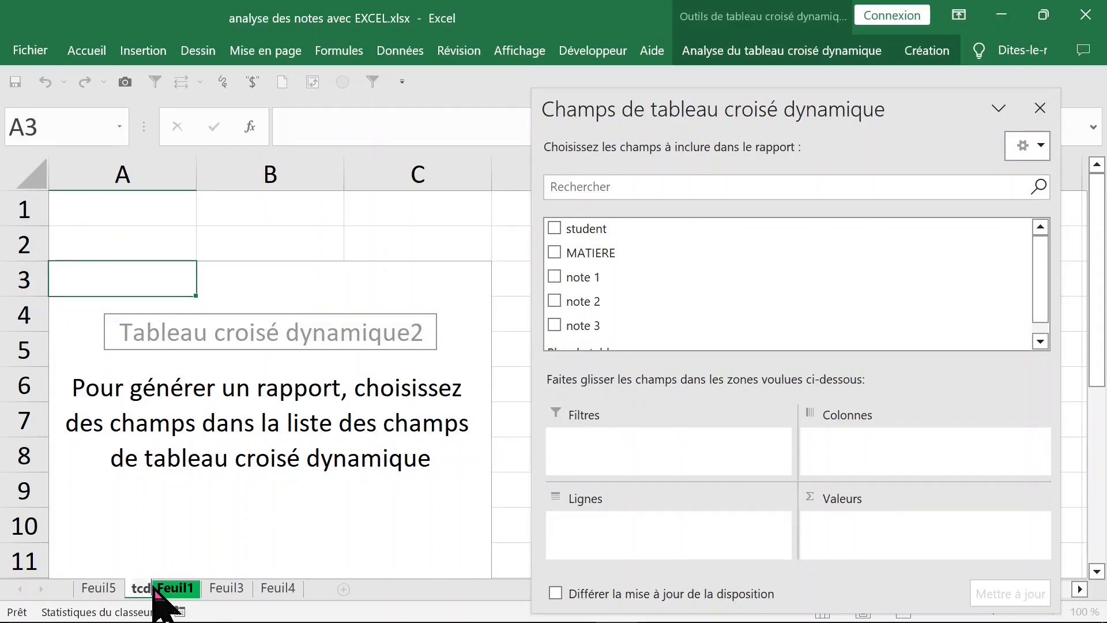
pyautogui.write('d1')
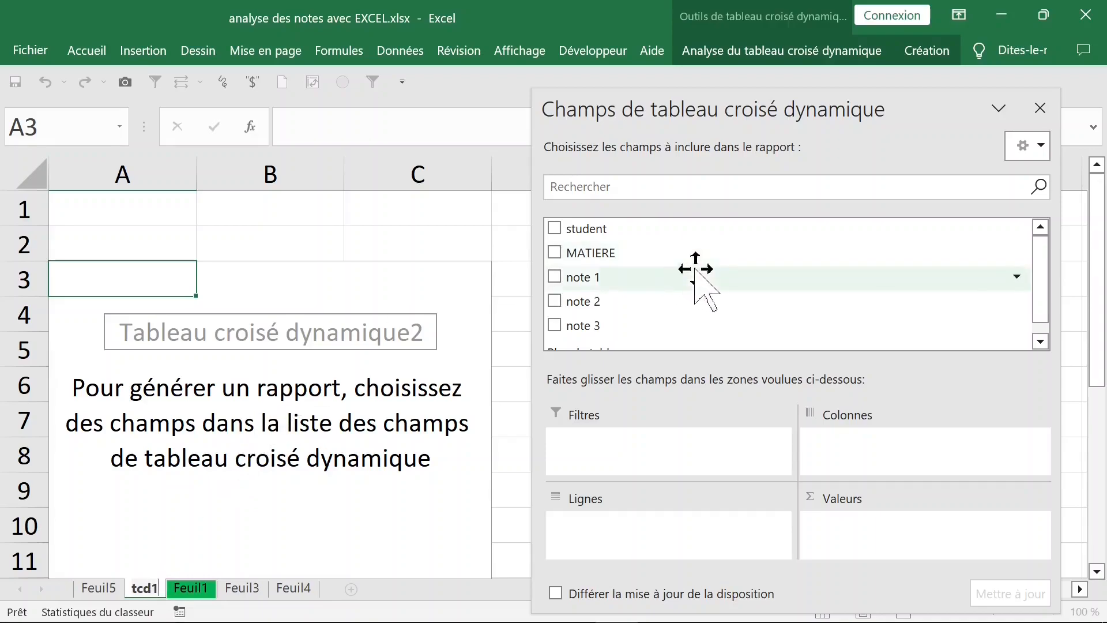
# - Place MATIERE in the pivot table's rows and note 1 in its values, and close the field list
pyautogui.moveTo(624, 257); pyautogui.dragTo(617, 526)
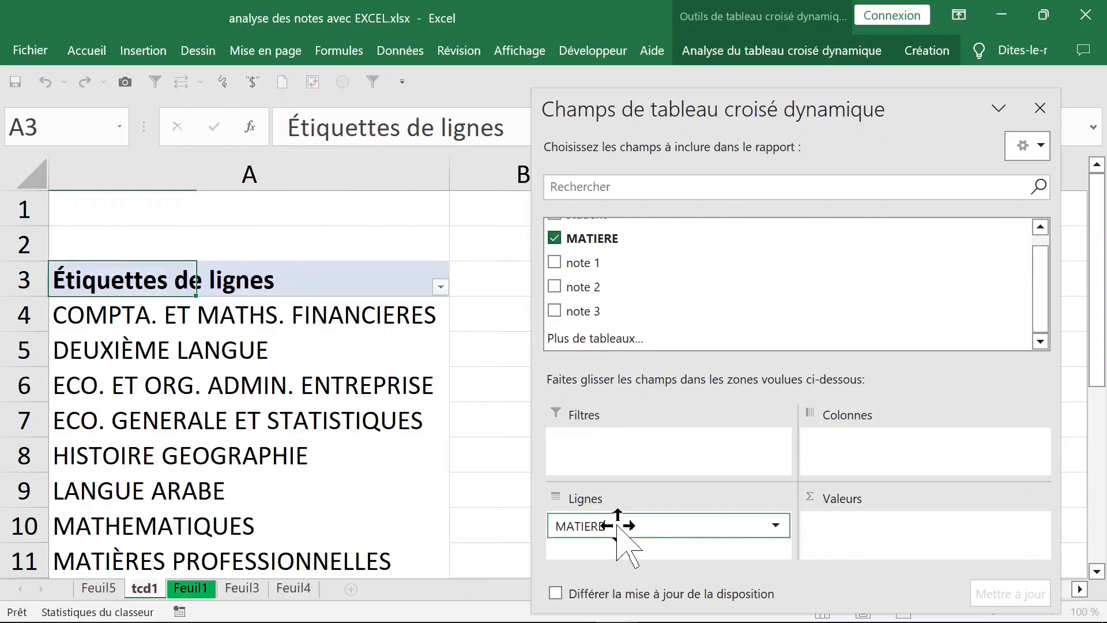
pyautogui.moveTo(638, 256); pyautogui.dragTo(841, 522)
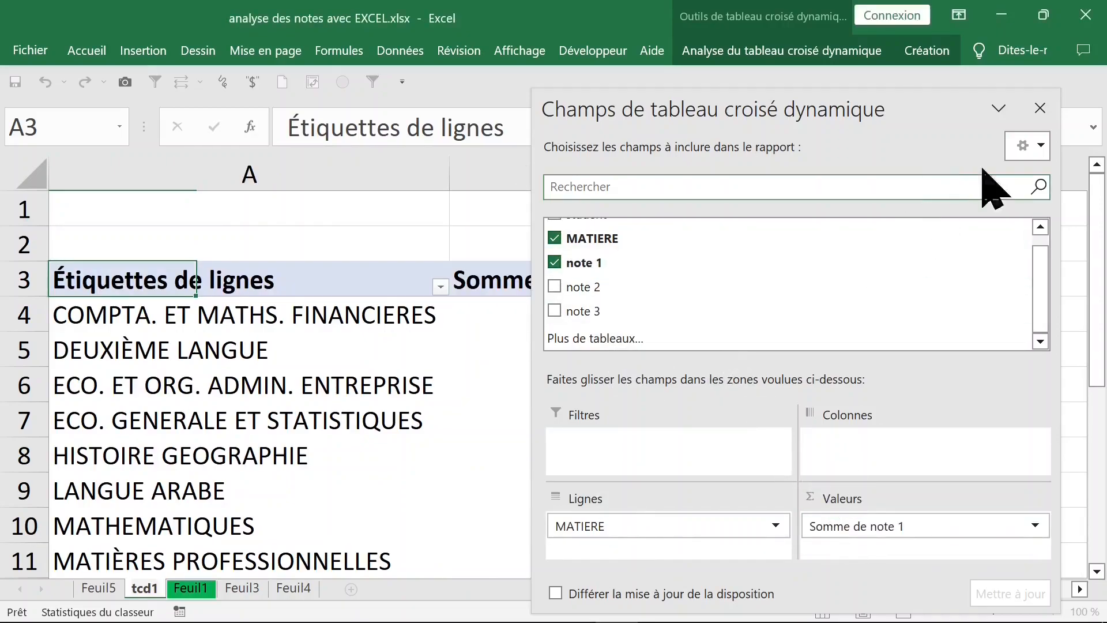
pyautogui.click(1039, 108)
# - Examine the Somme de note 1 heading and the values per subject in the pivot table
pyautogui.click(614, 323)
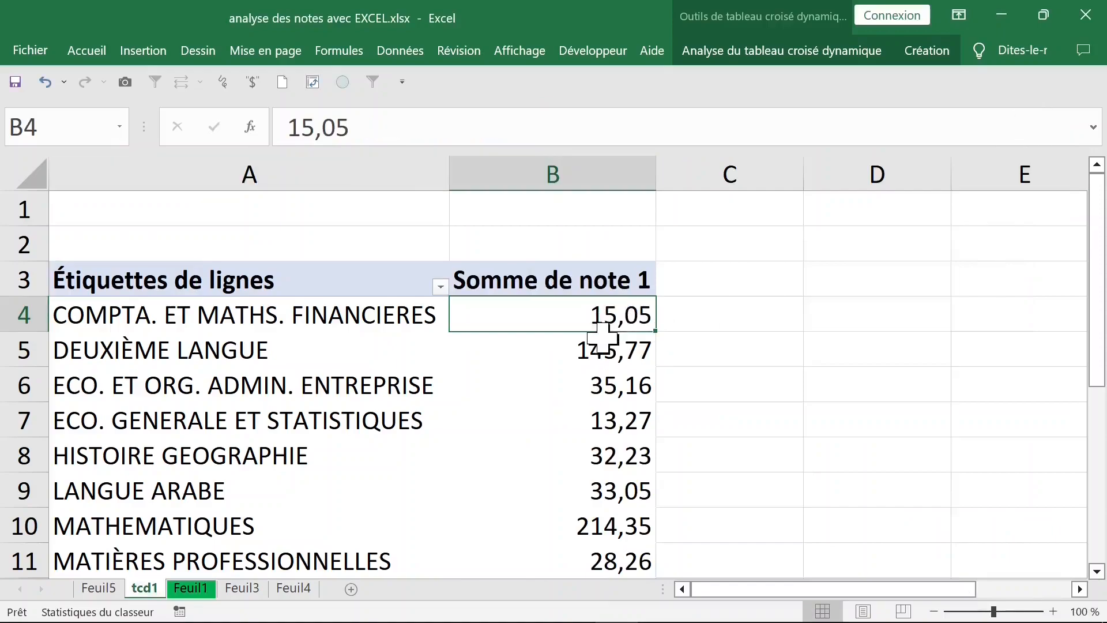
pyautogui.click(598, 354)
pyautogui.click(588, 289)
pyautogui.click(585, 340)
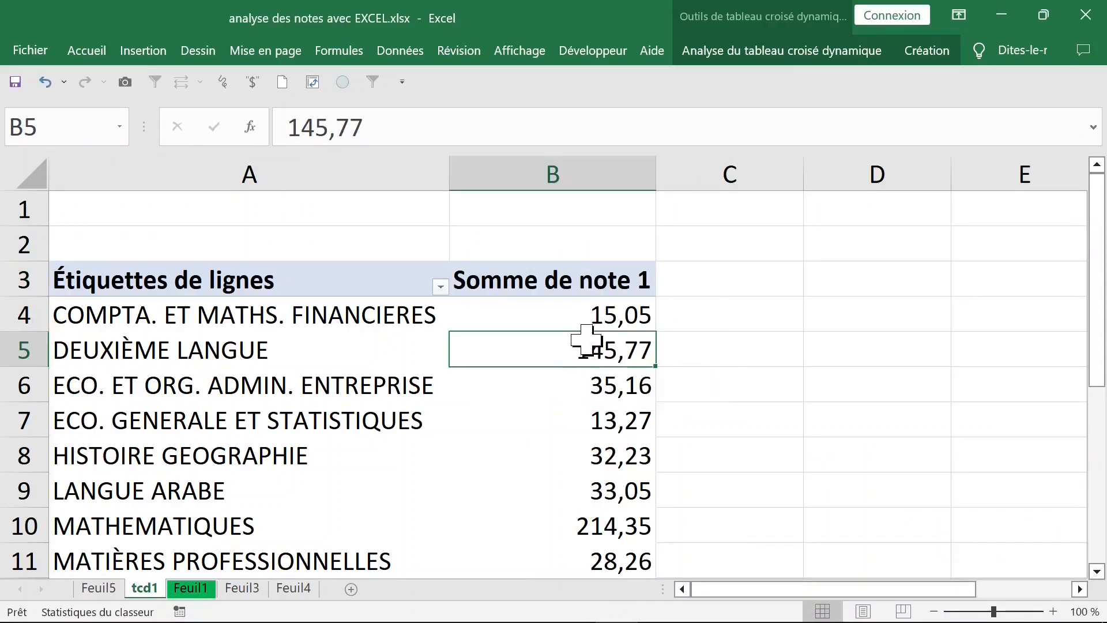
pyautogui.click(580, 283)
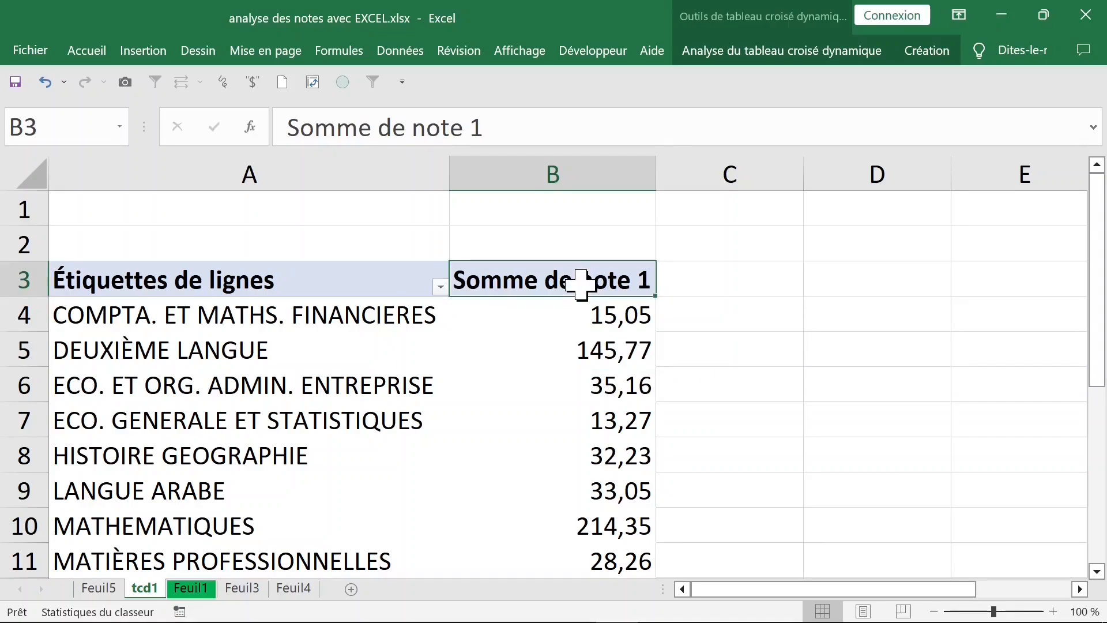
pyautogui.click(583, 343)
pyautogui.click(535, 315)
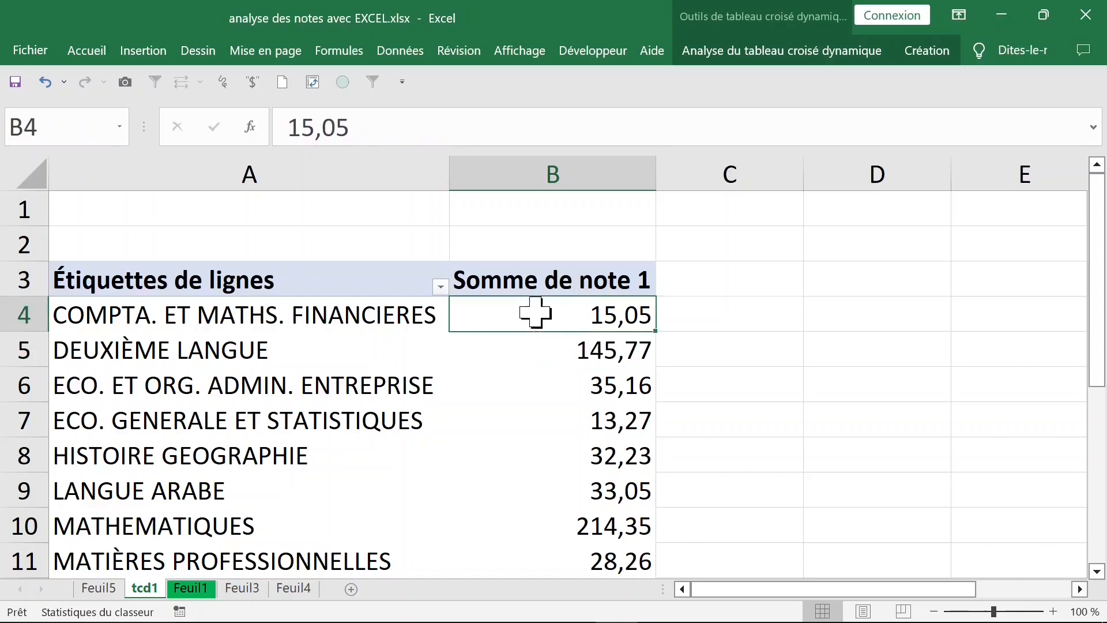
pyautogui.click(516, 284)
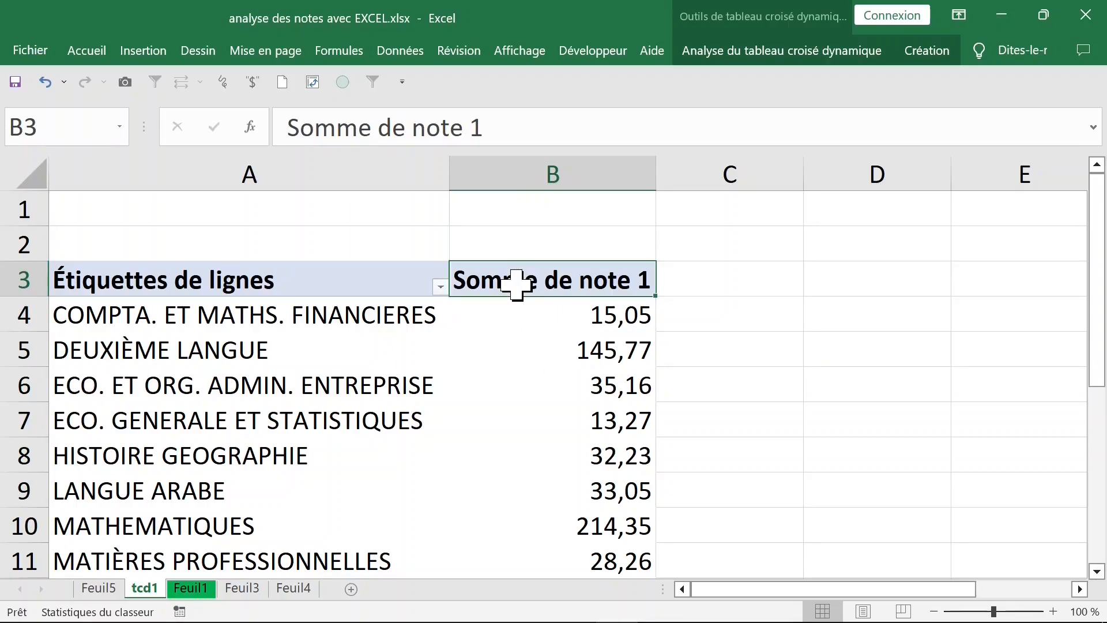
pyautogui.click(519, 314)
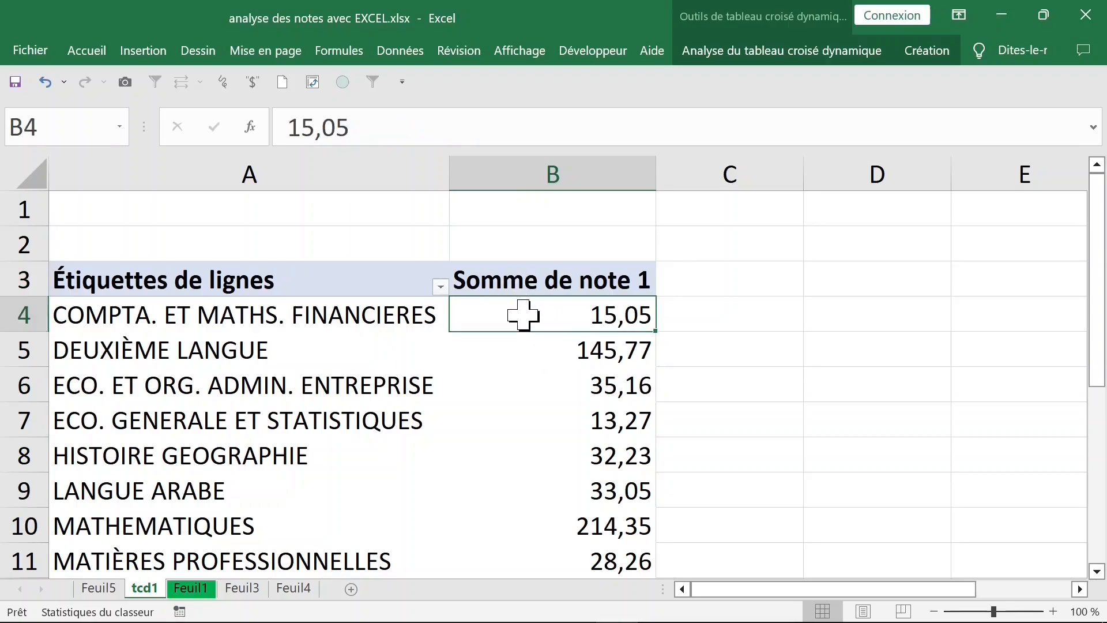
pyautogui.click(519, 280)
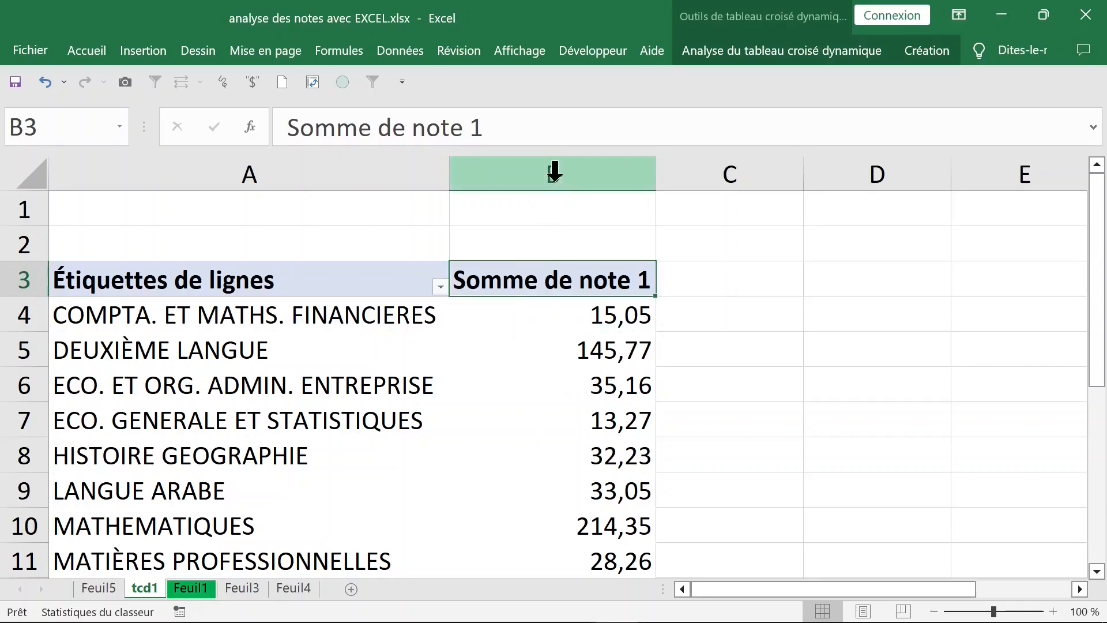
pyautogui.click(554, 171)
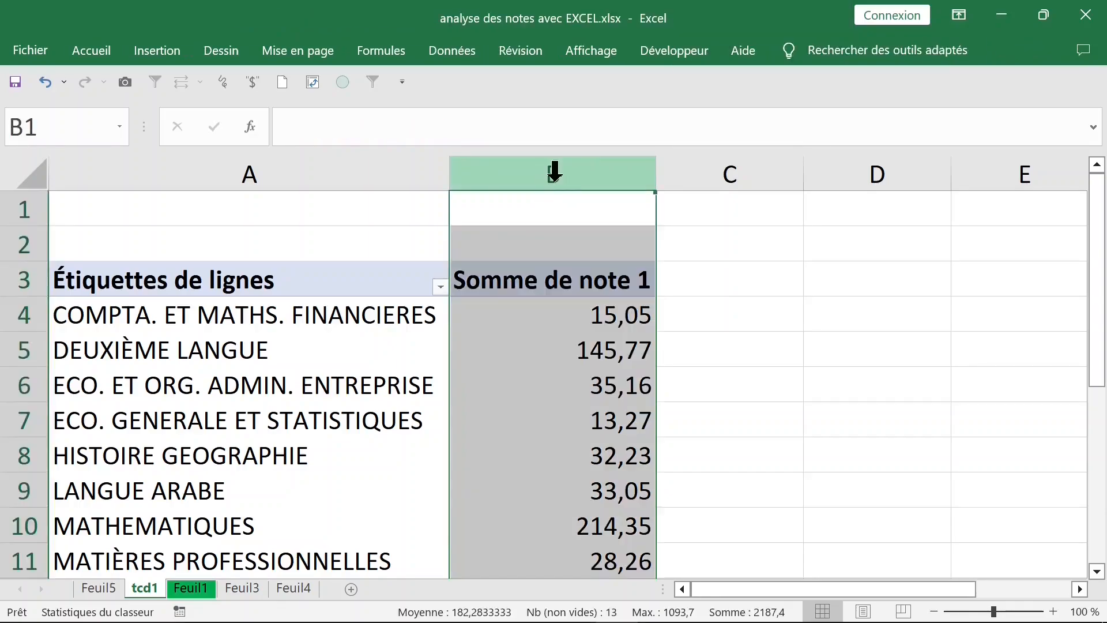
pyautogui.click(10, 282)
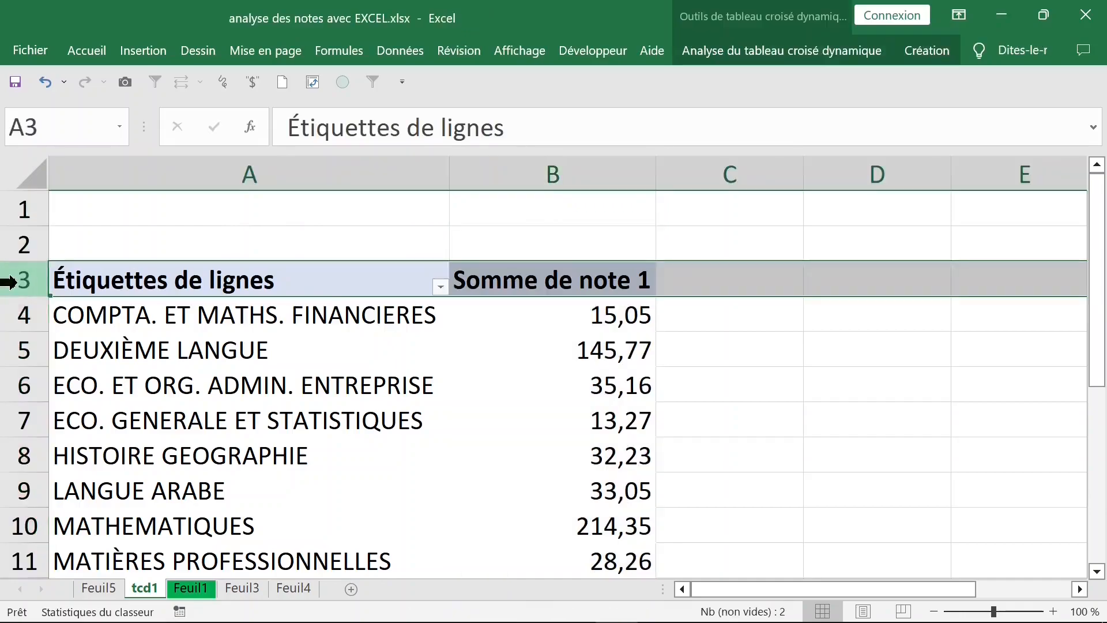
# - Set the note 1 value field's calculation to Max. from its column heading's field settings, and undo the change
pyautogui.click(548, 282)
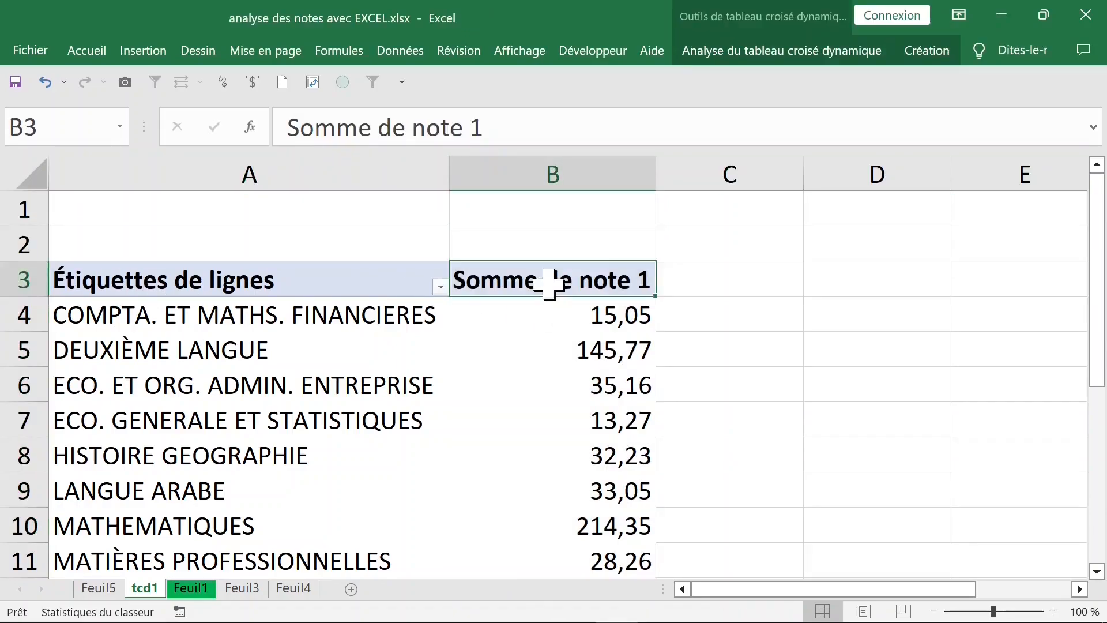
pyautogui.doubleClick(549, 283)
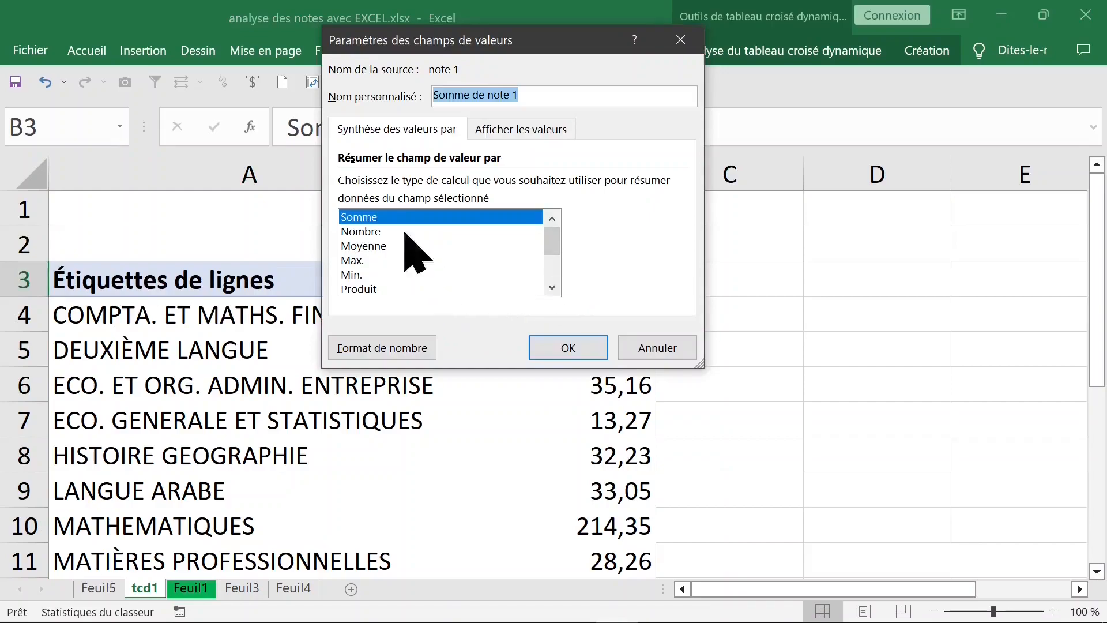
pyautogui.click(369, 131)
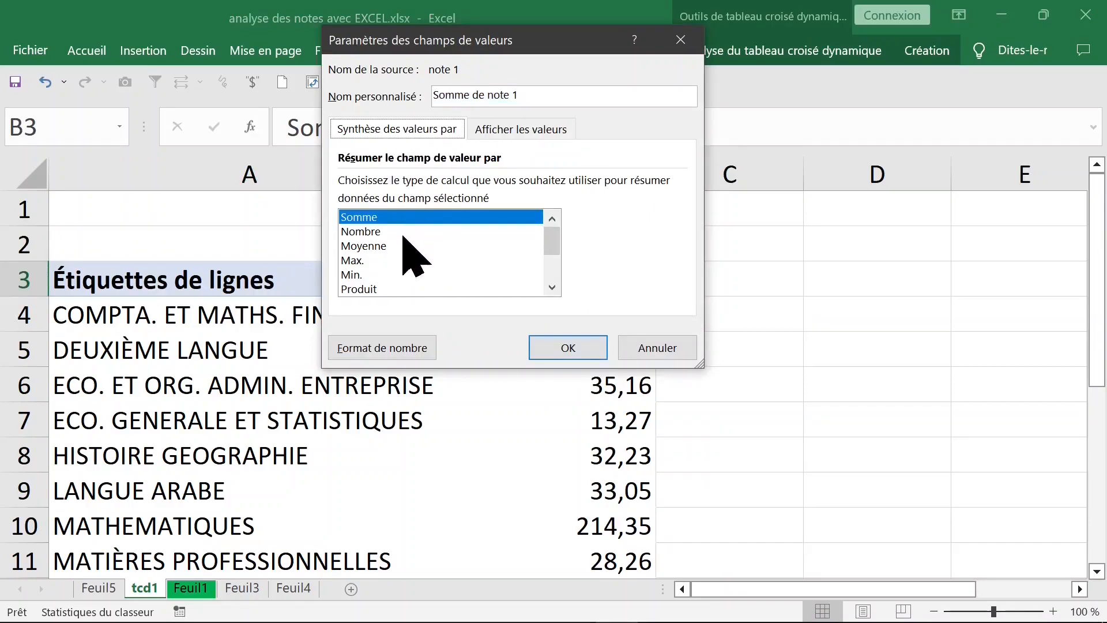
pyautogui.click(362, 261)
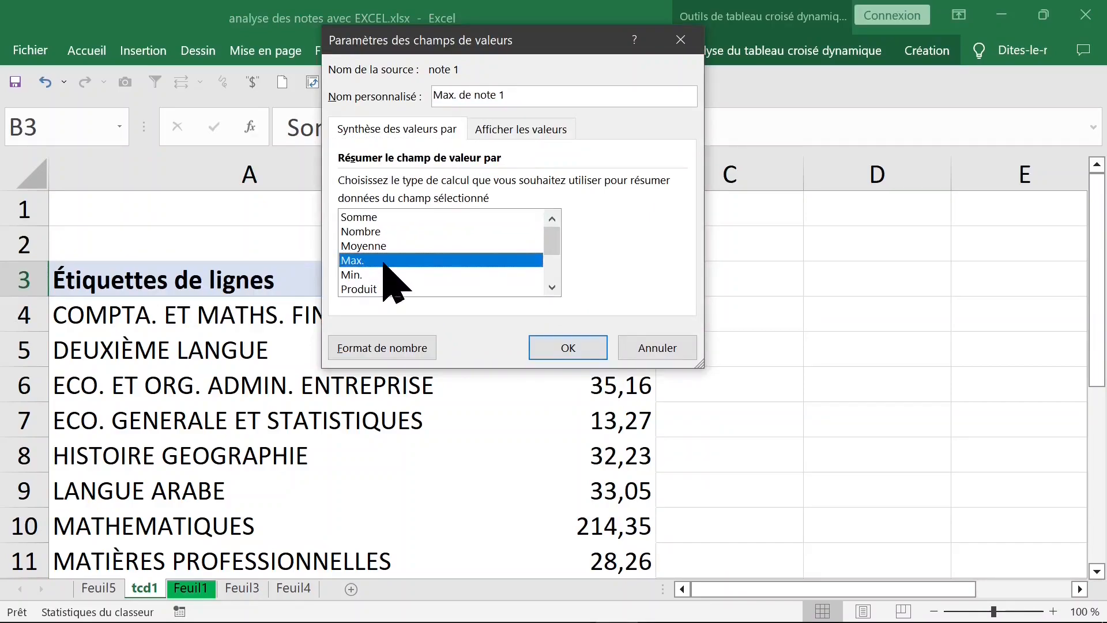
pyautogui.click(563, 353)
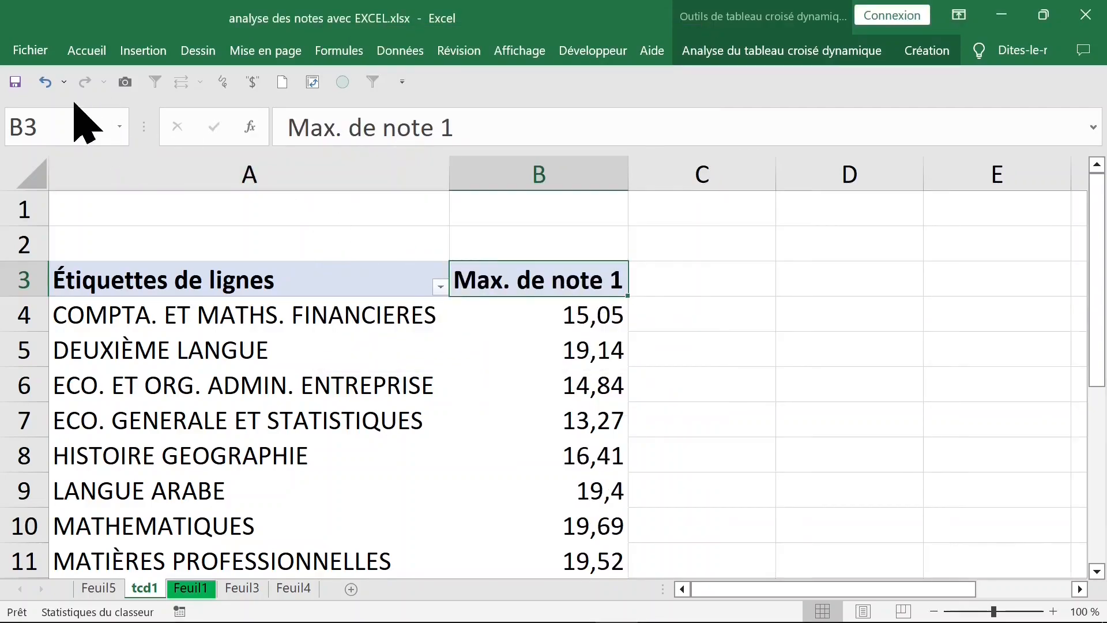
pyautogui.click(46, 83)
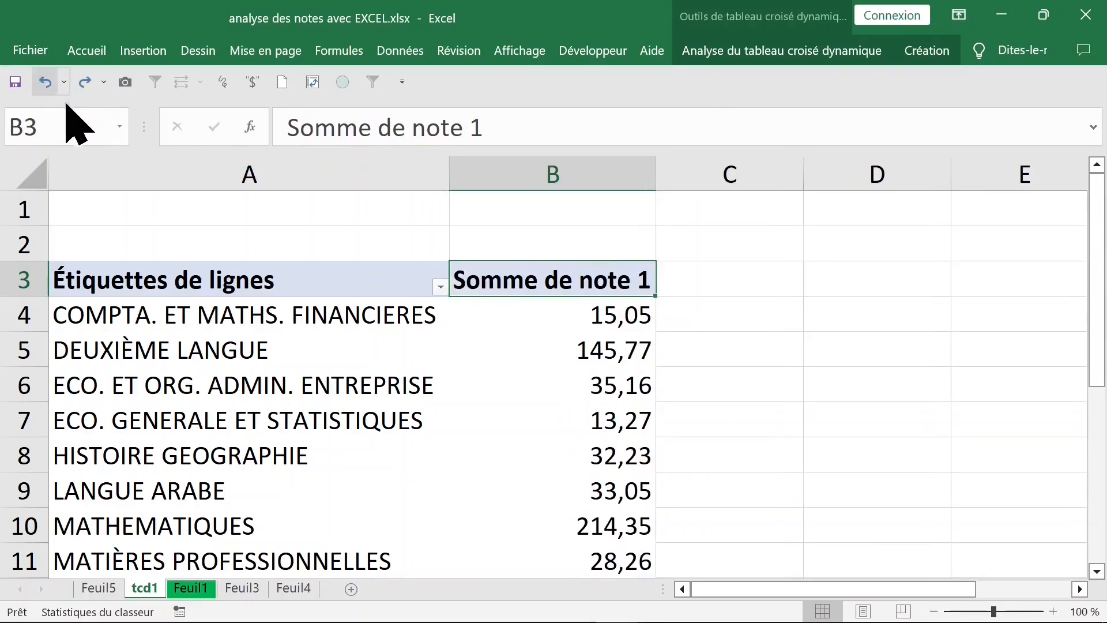
# - Summarize the values by Max. directly from the note 1 cell of COMPTA. ET MATHS. FINANCIERES, and undo the change
pyautogui.click(547, 315)
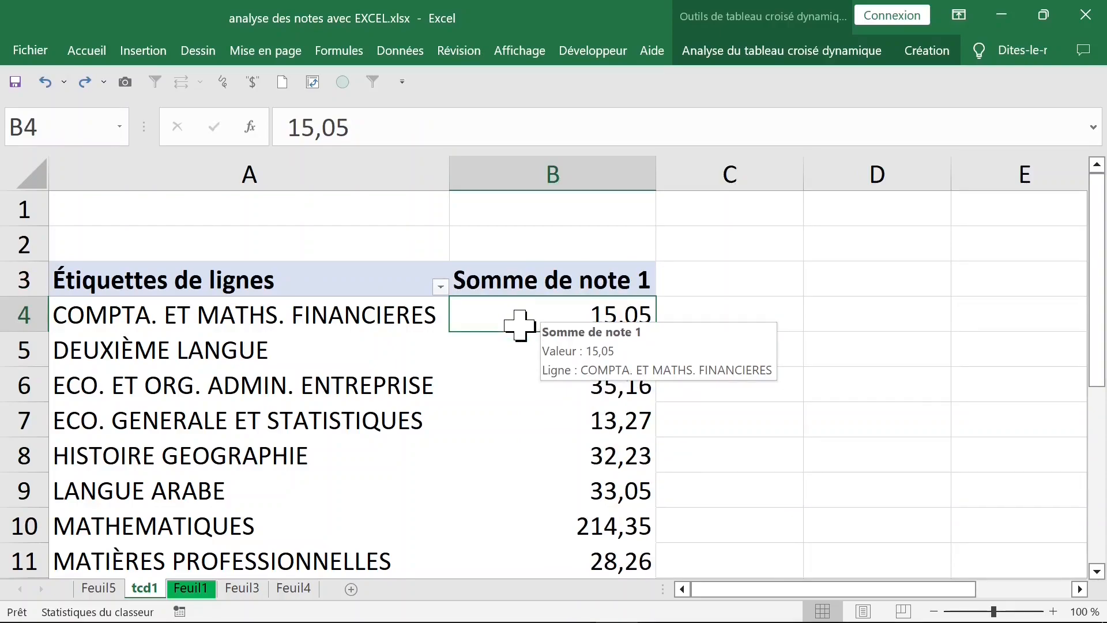
pyautogui.press('Down')
pyautogui.press('Up')
pyautogui.scroll(-1, 526, 319)
pyautogui.scroll(1, 527, 320)
pyautogui.scroll(-1, 527, 320)
pyautogui.rightClick(501, 243)
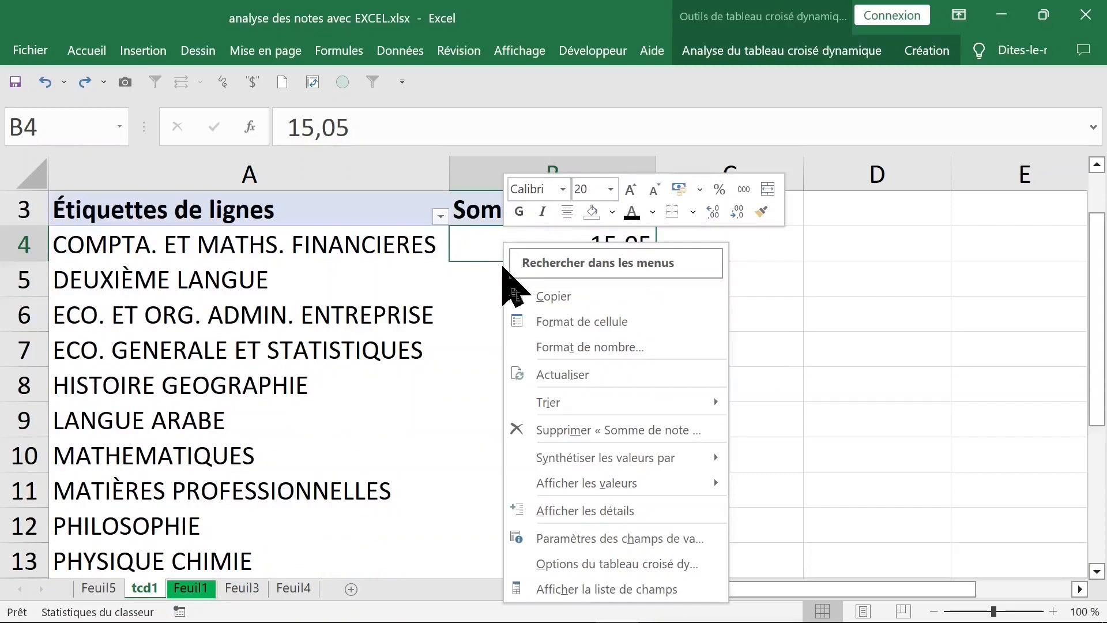
pyautogui.moveTo(575, 461)
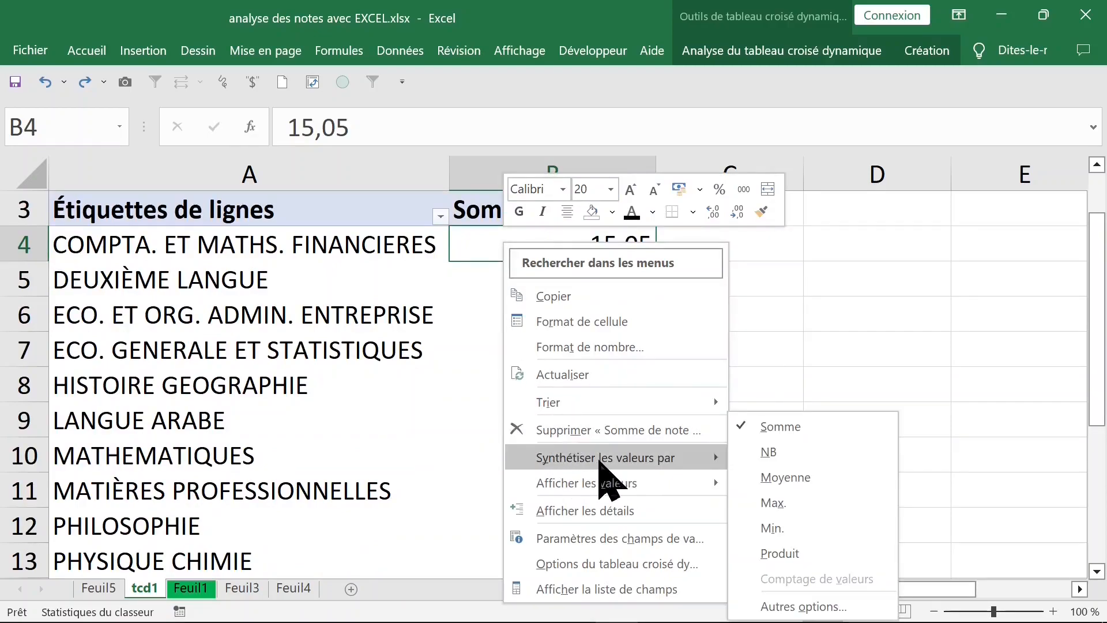
pyautogui.click(804, 508)
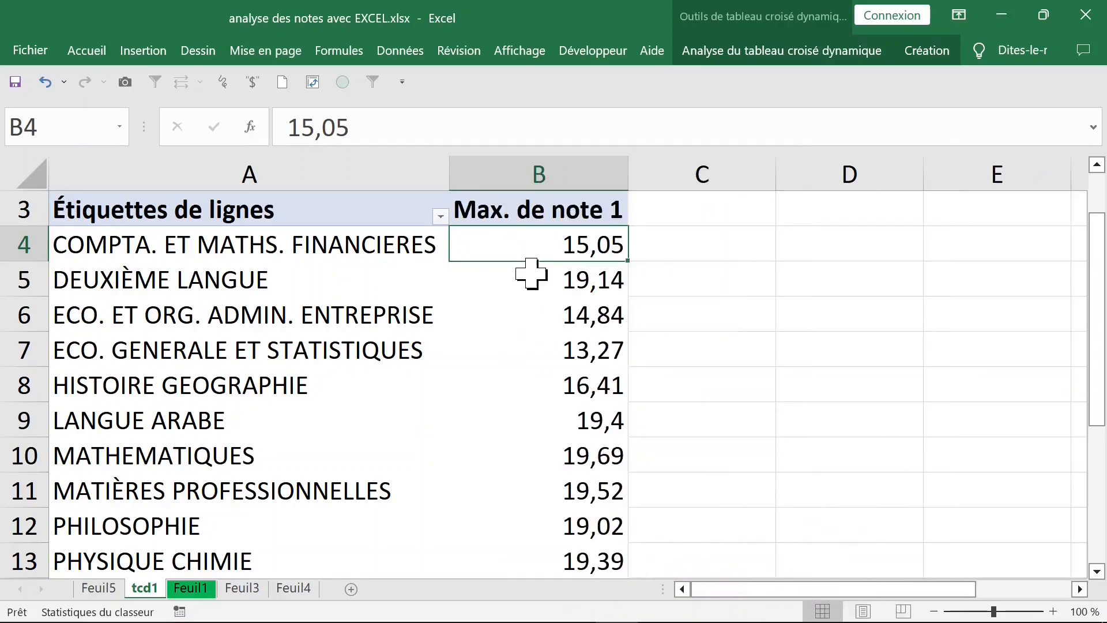
pyautogui.click(45, 83)
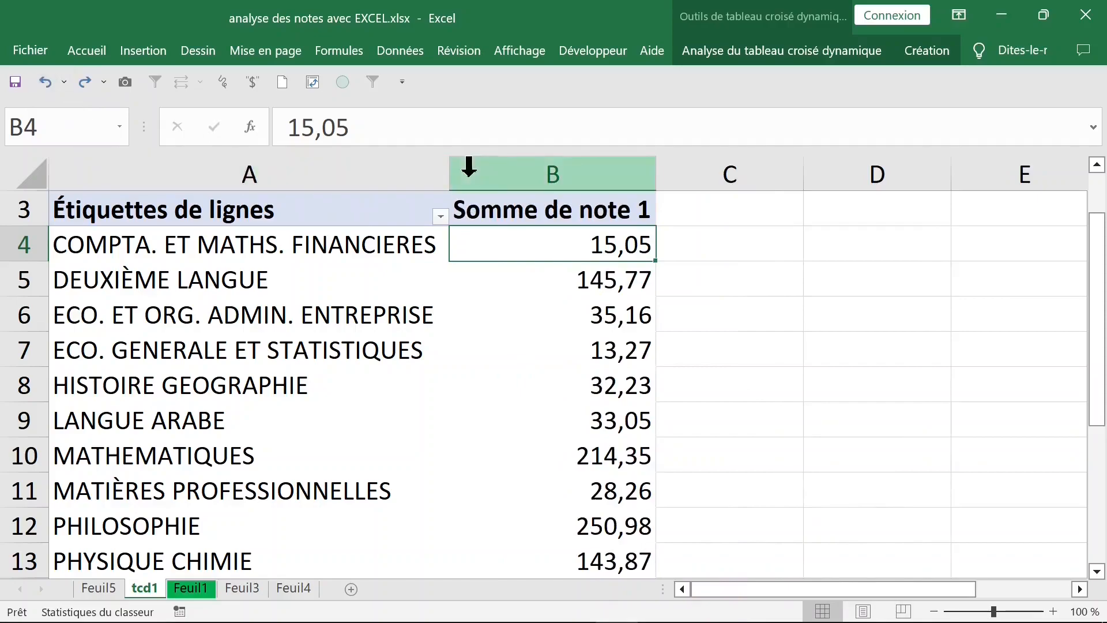
pyautogui.click(536, 218)
pyautogui.click(549, 245)
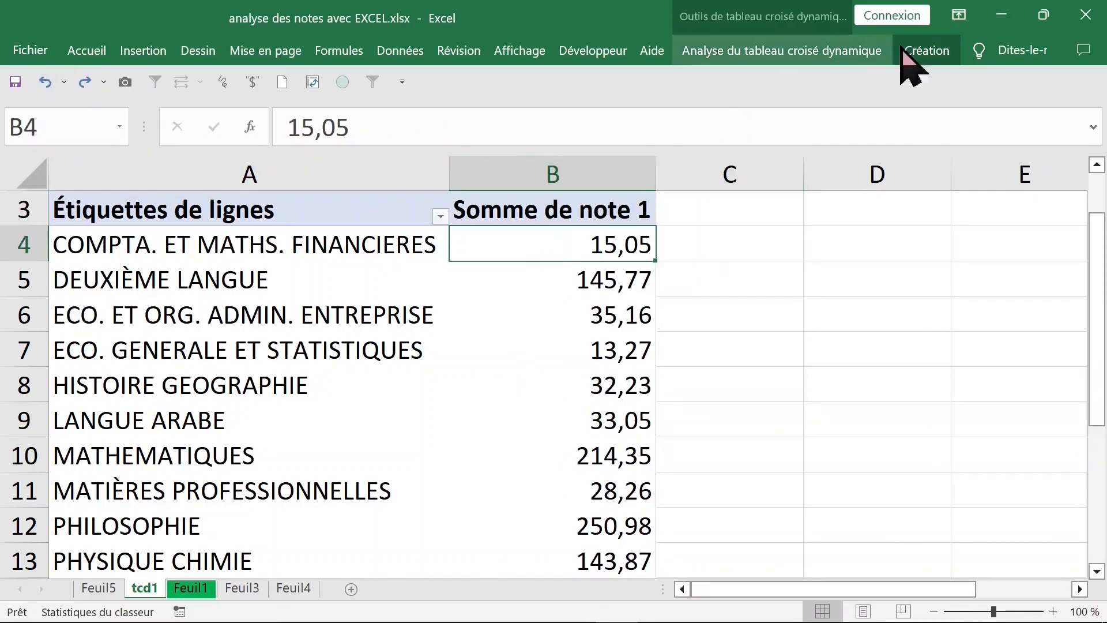
pyautogui.click(926, 50)
pyautogui.click(839, 48)
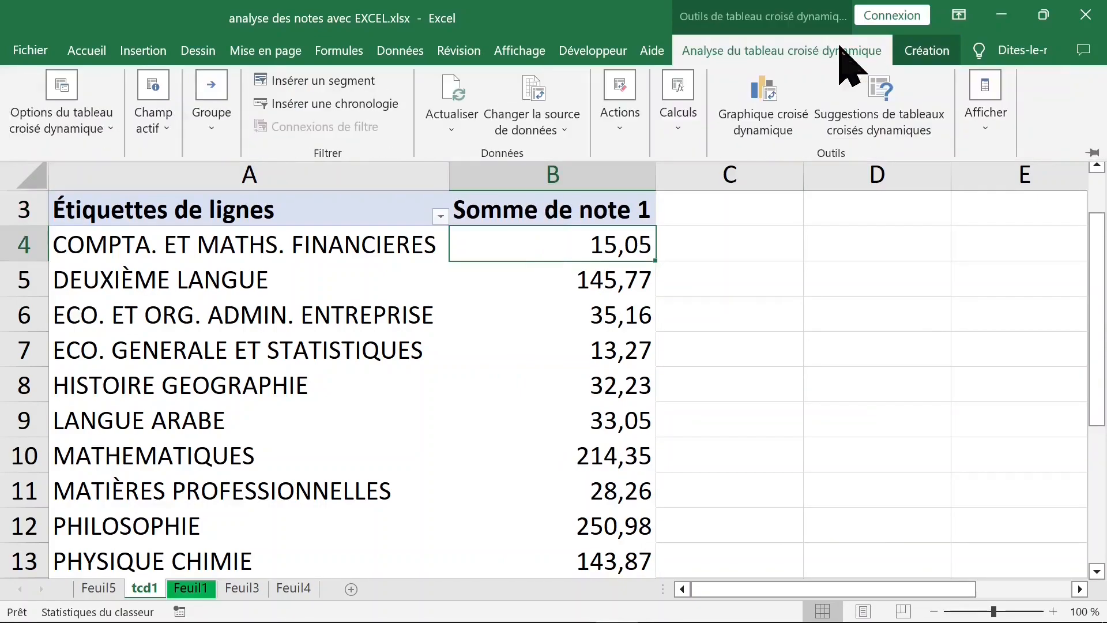
pyautogui.click(985, 122)
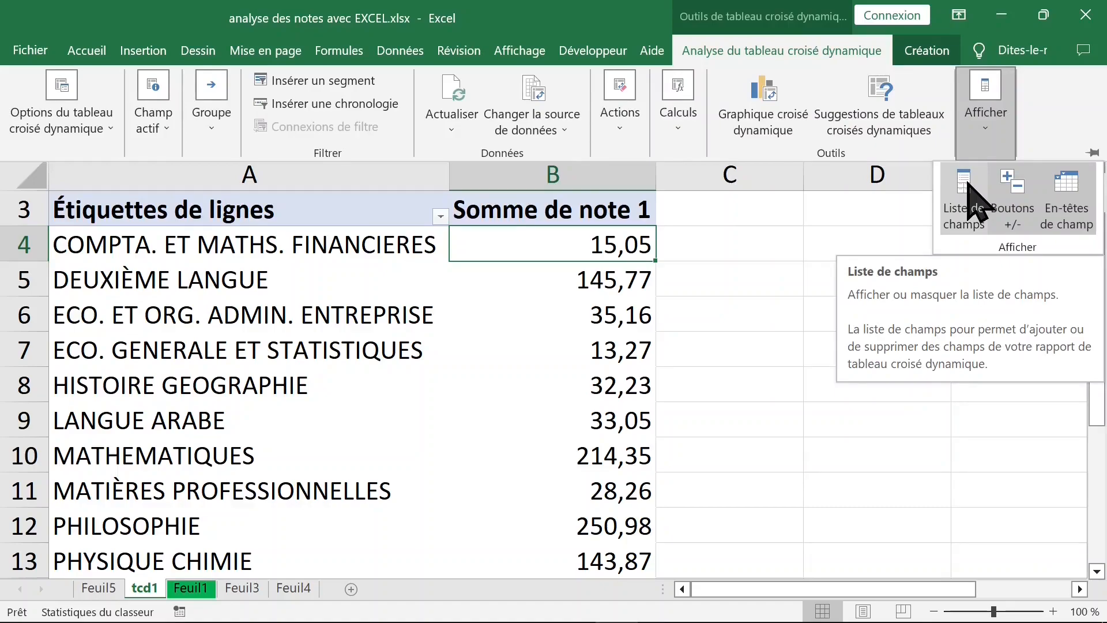
pyautogui.click(618, 317)
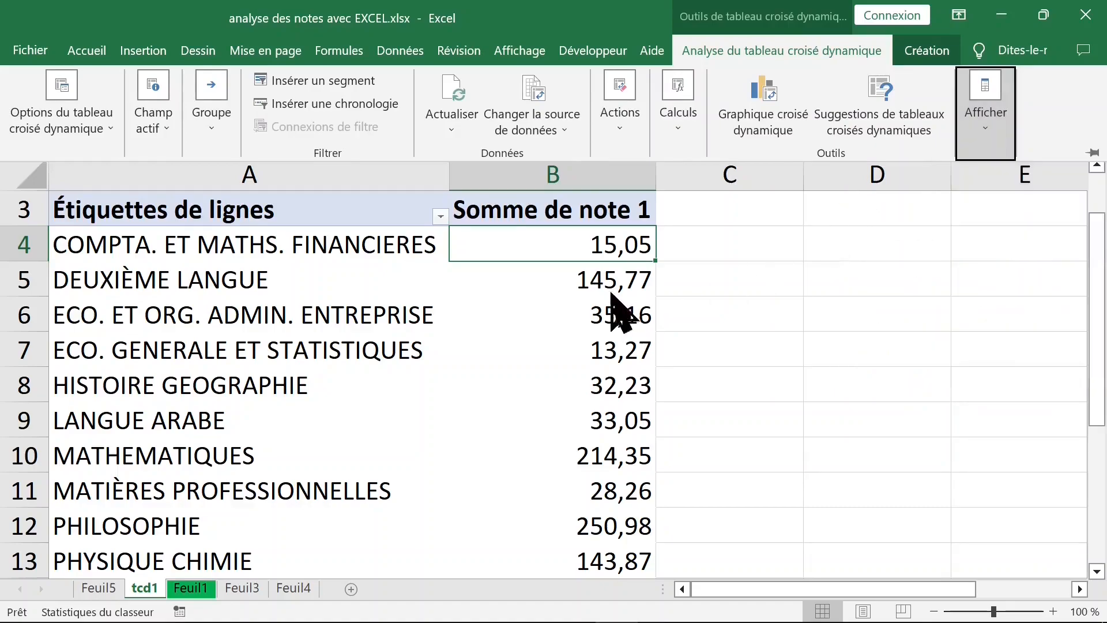
pyautogui.press('Down')
pyautogui.press('Up')
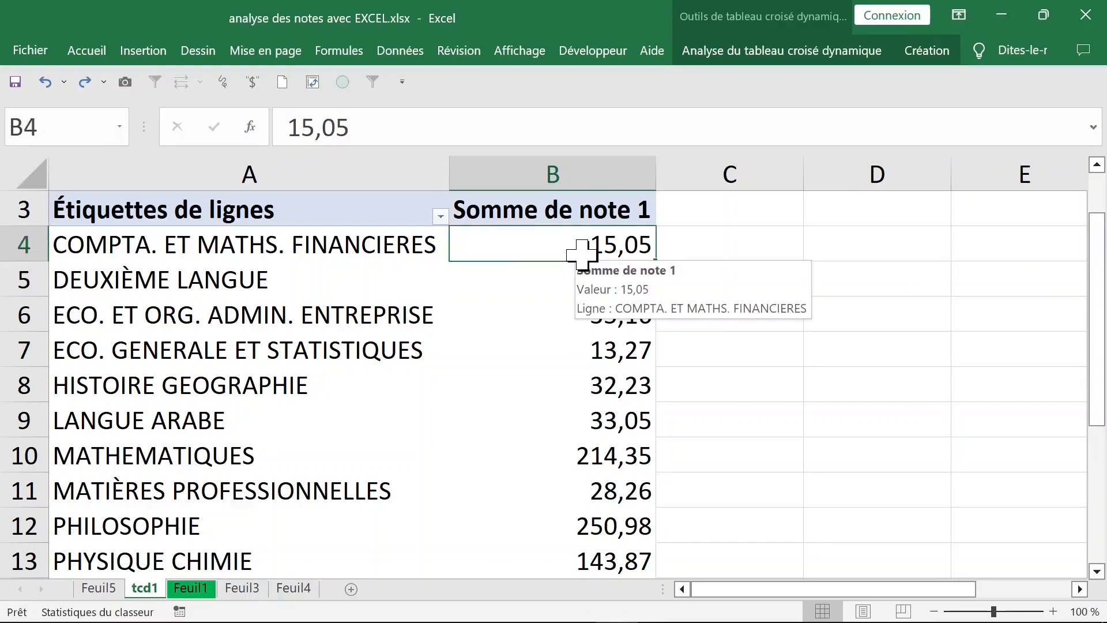
# - Show the pivot table's field list and move its pane up so the whole Valeurs area is accessible
pyautogui.click(806, 51)
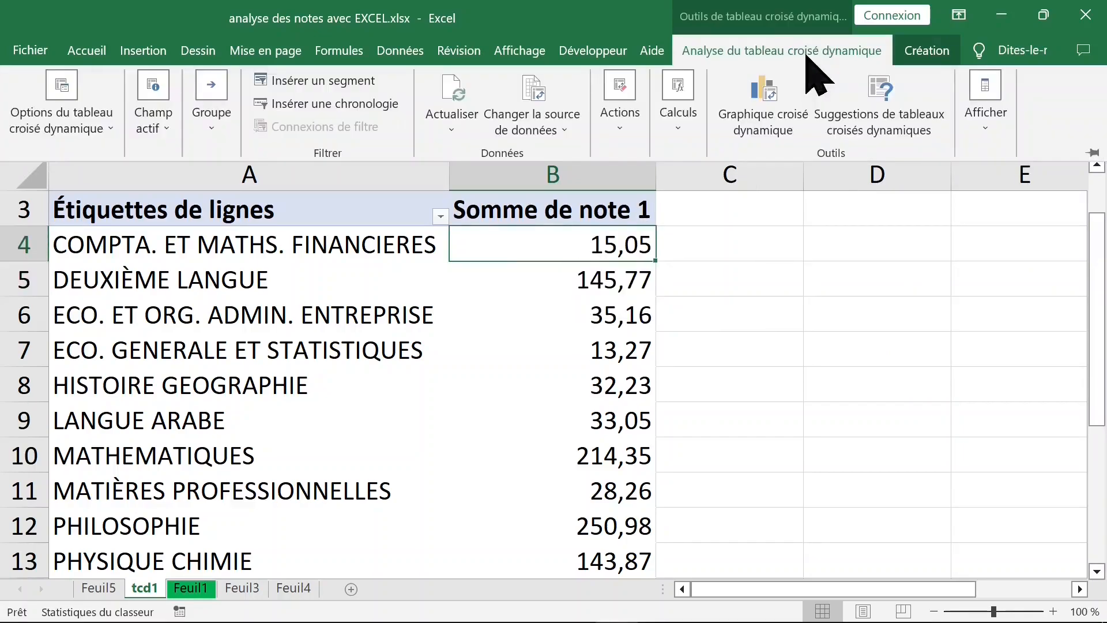
pyautogui.click(984, 121)
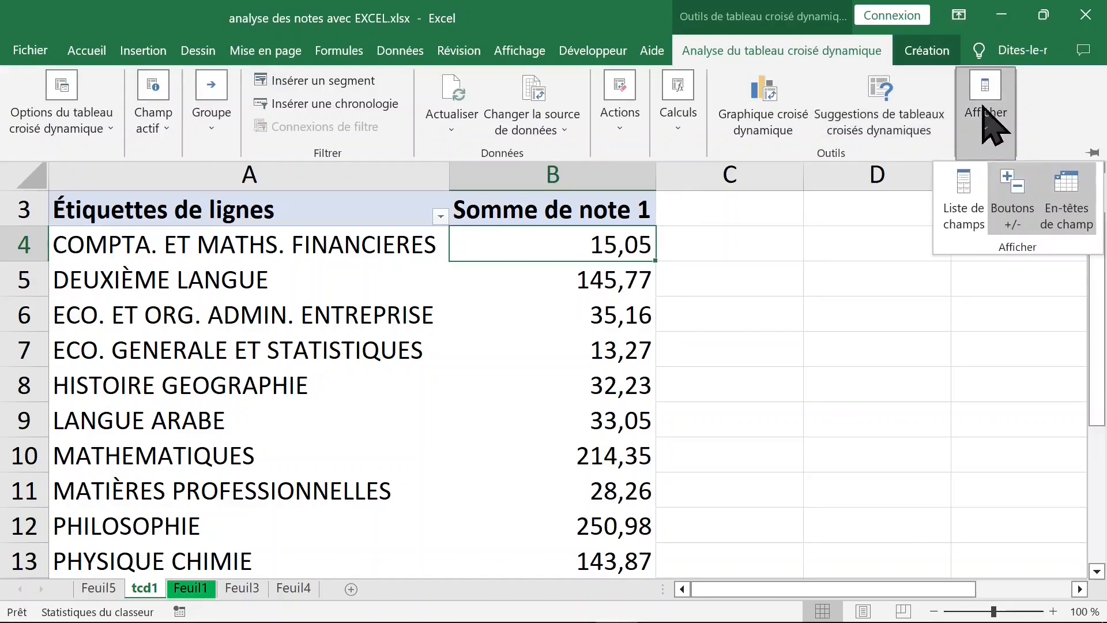
pyautogui.click(978, 195)
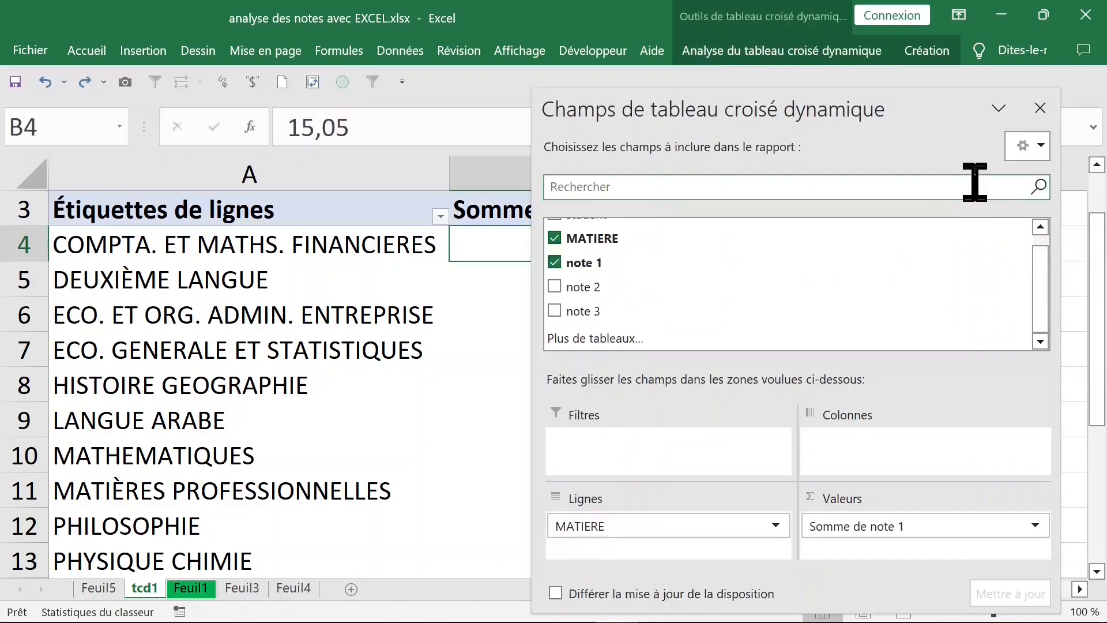
pyautogui.moveTo(803, 111); pyautogui.dragTo(746, 12)
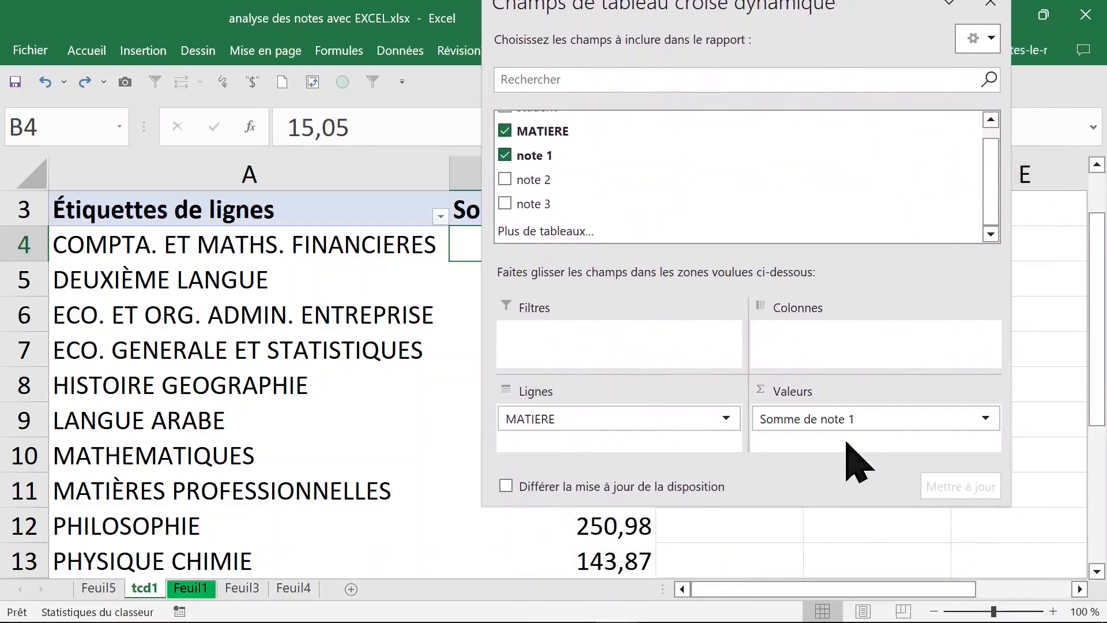
# - Open the value field settings of Somme de note 1 from the Valeurs area and choose Max. as the calculation type
pyautogui.click(789, 419)
pyautogui.click(785, 420)
pyautogui.click(786, 420)
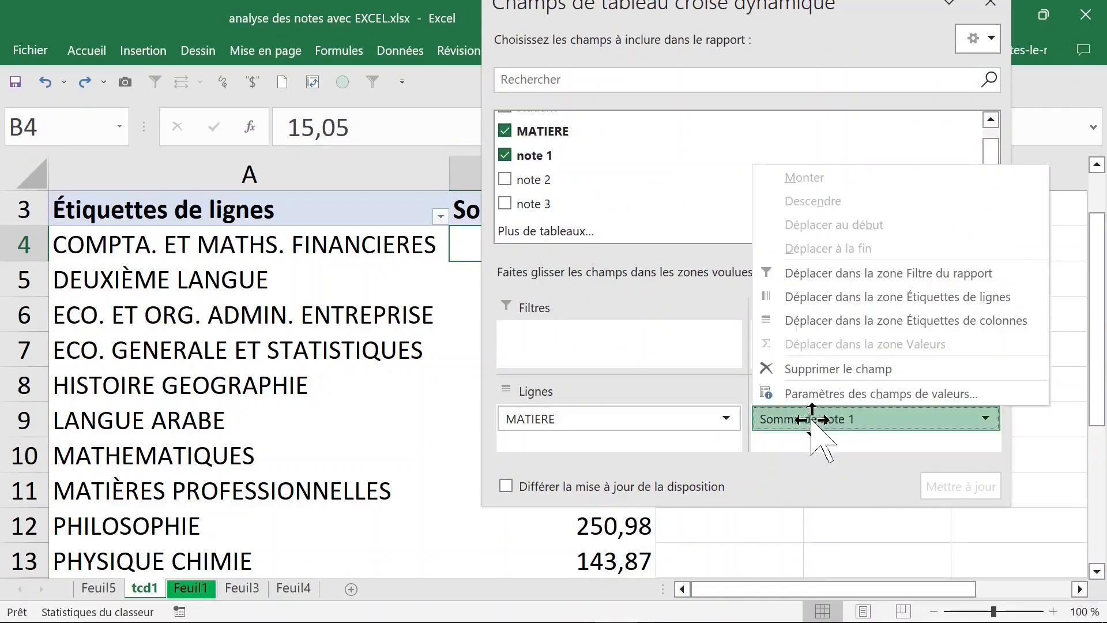
pyautogui.click(826, 419)
pyautogui.click(826, 419)
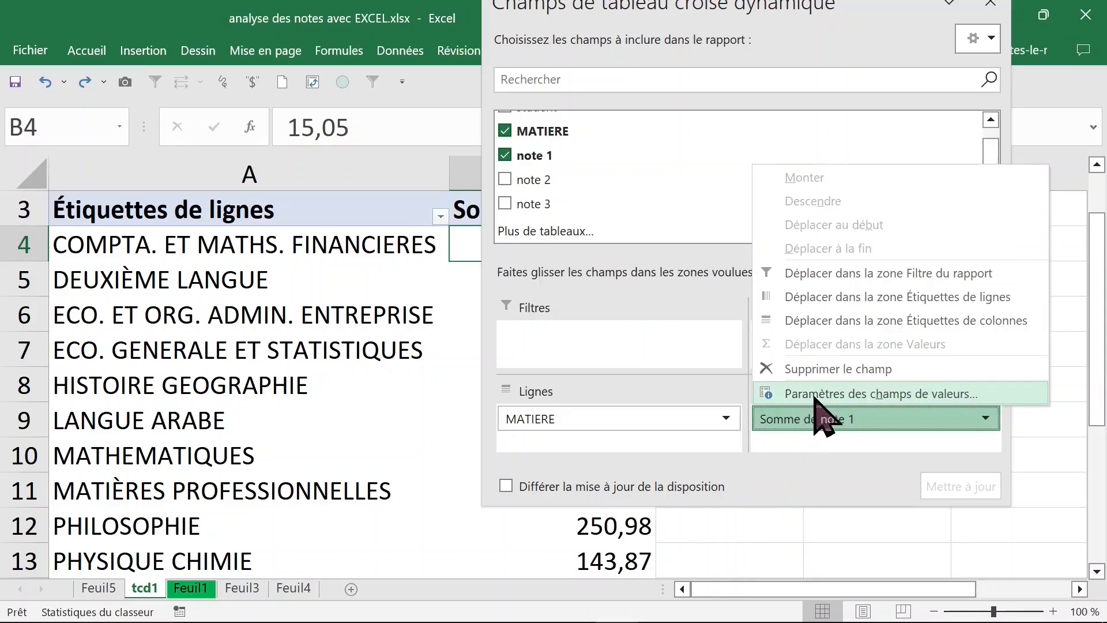
pyautogui.click(941, 394)
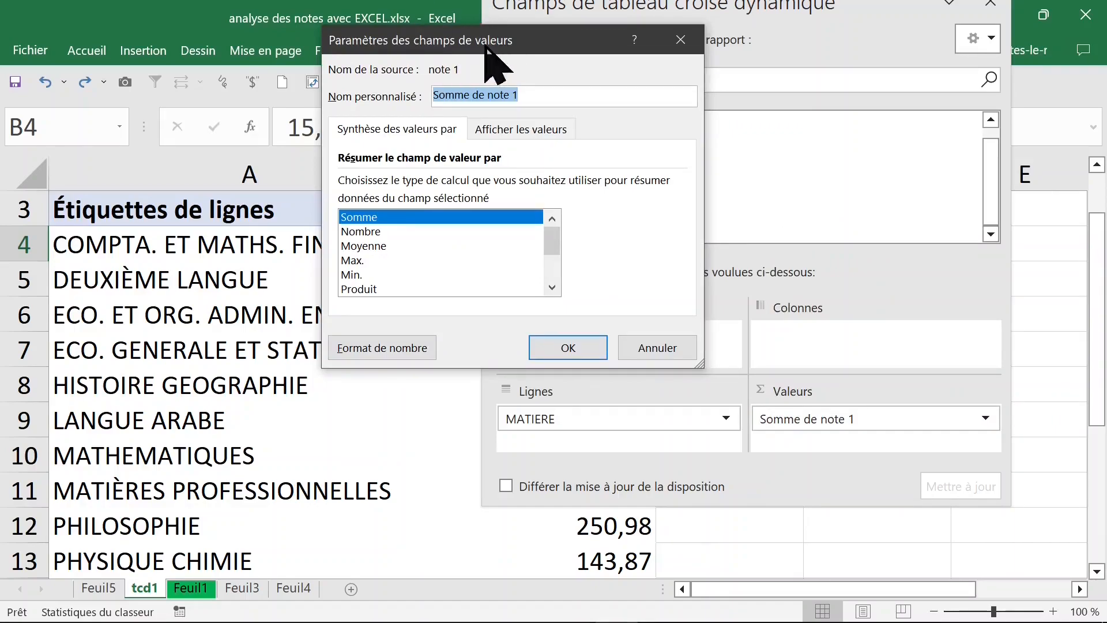
pyautogui.click(360, 260)
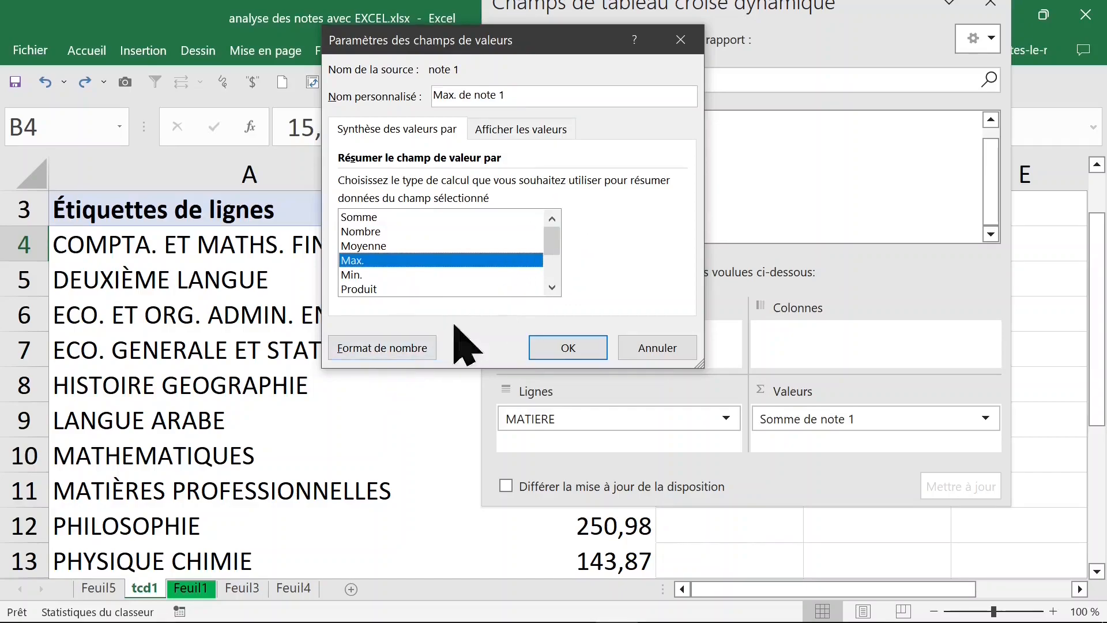
# - Preview the Nombre format for note 1 but keep Standard, apply the value field settings, and close the field list
pyautogui.click(373, 359)
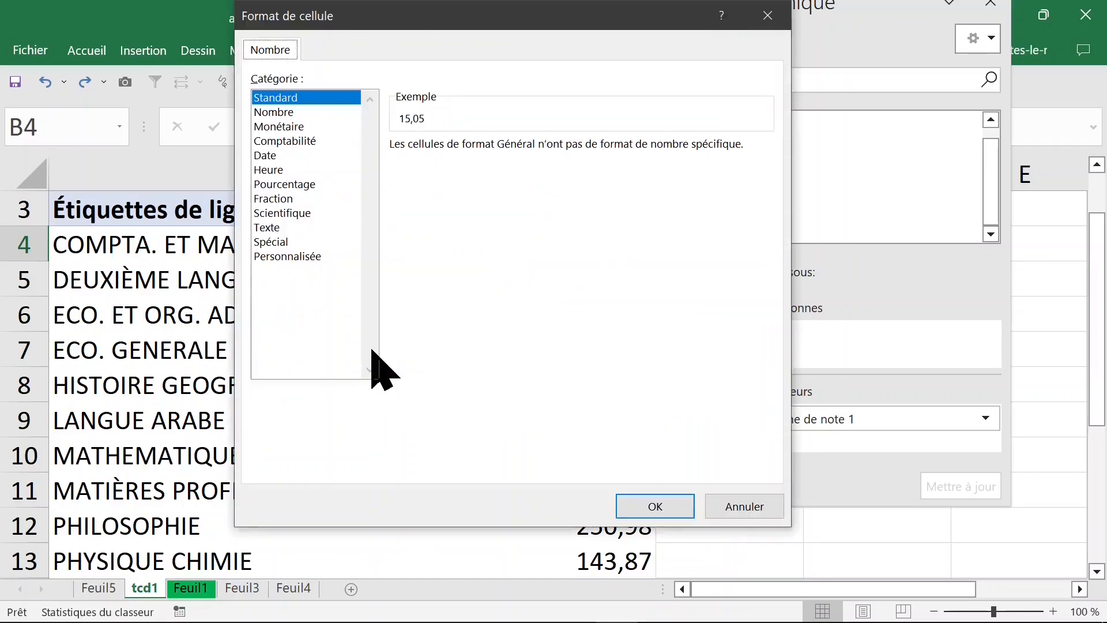
pyautogui.click(275, 111)
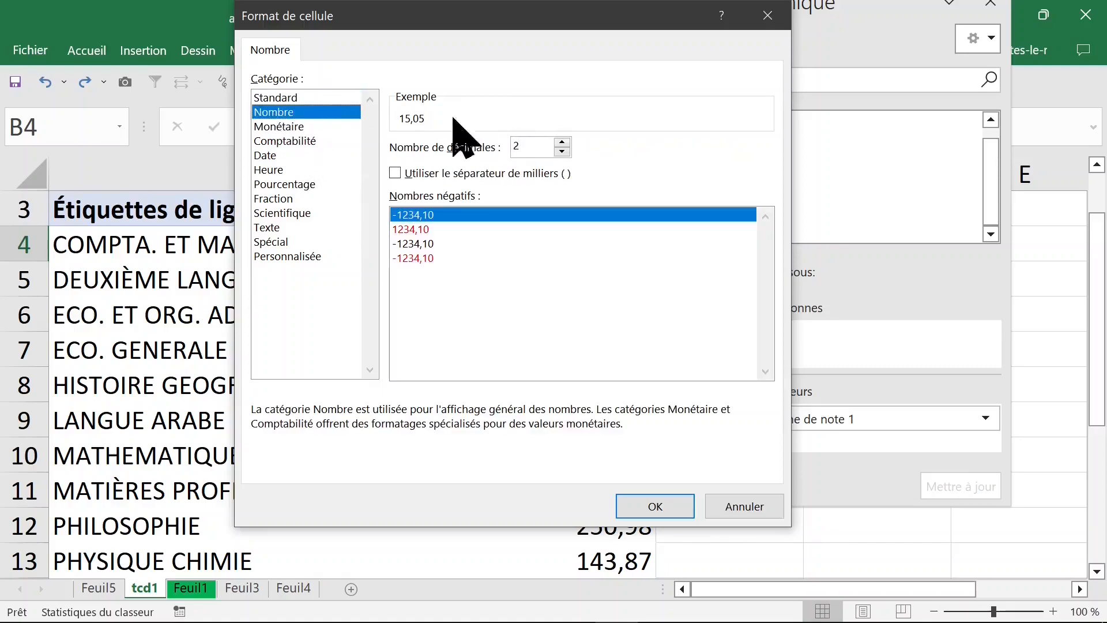
pyautogui.click(282, 98)
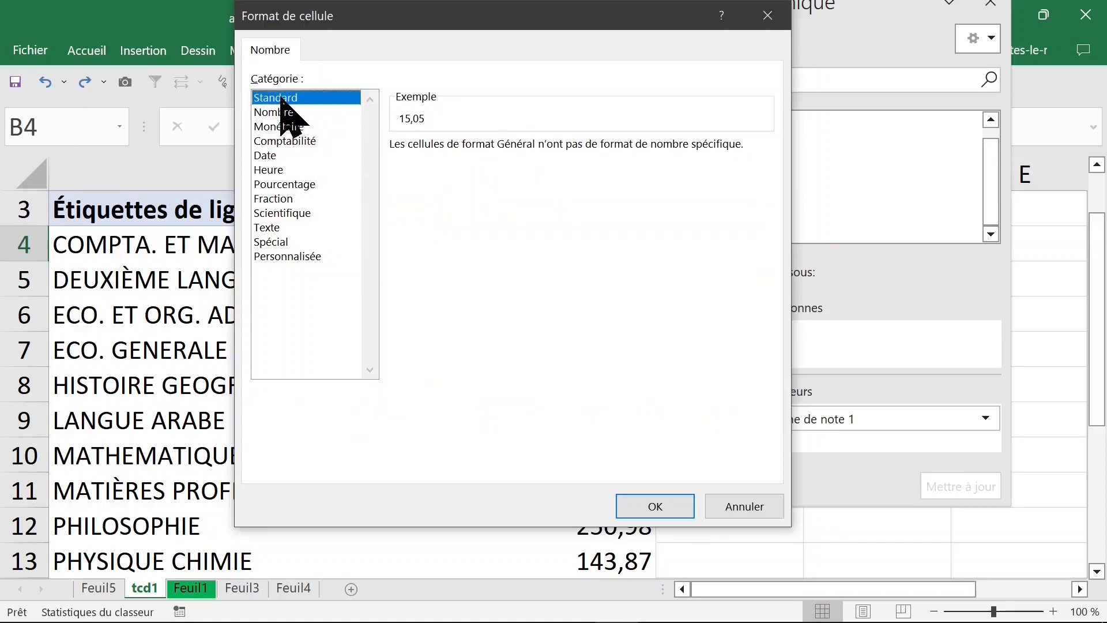
pyautogui.click(655, 510)
pyautogui.click(566, 348)
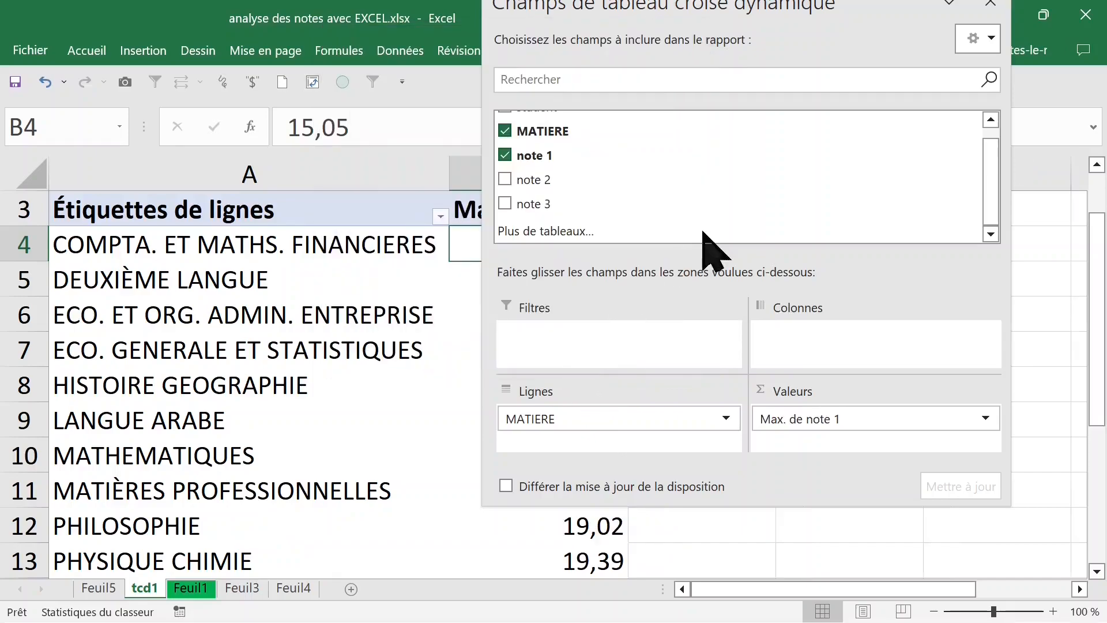
pyautogui.click(989, 7)
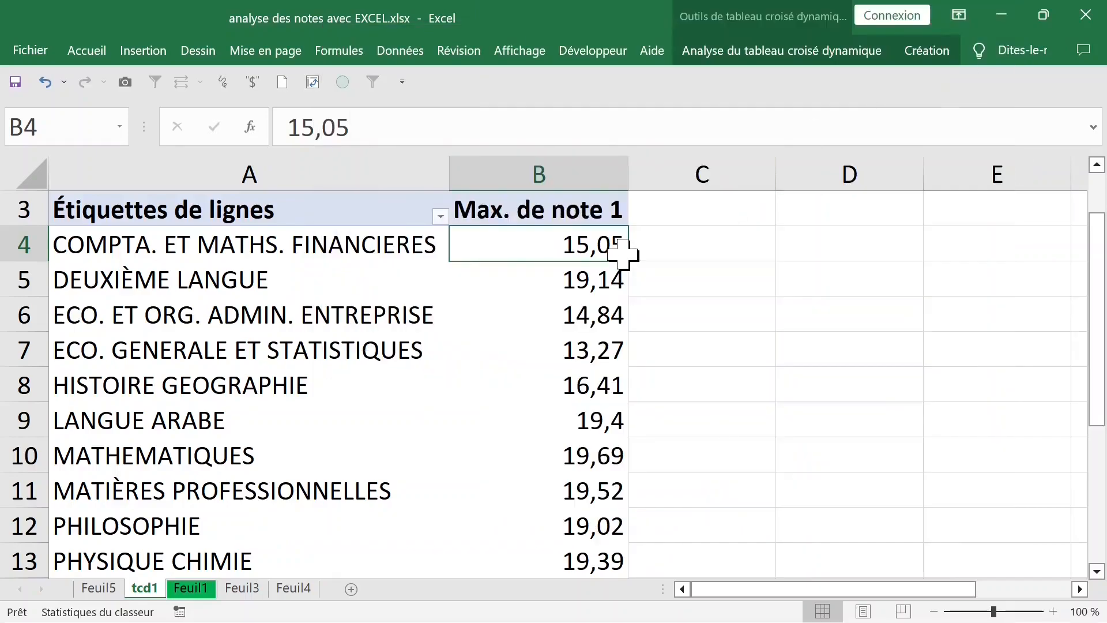
pyautogui.rightClick(516, 249)
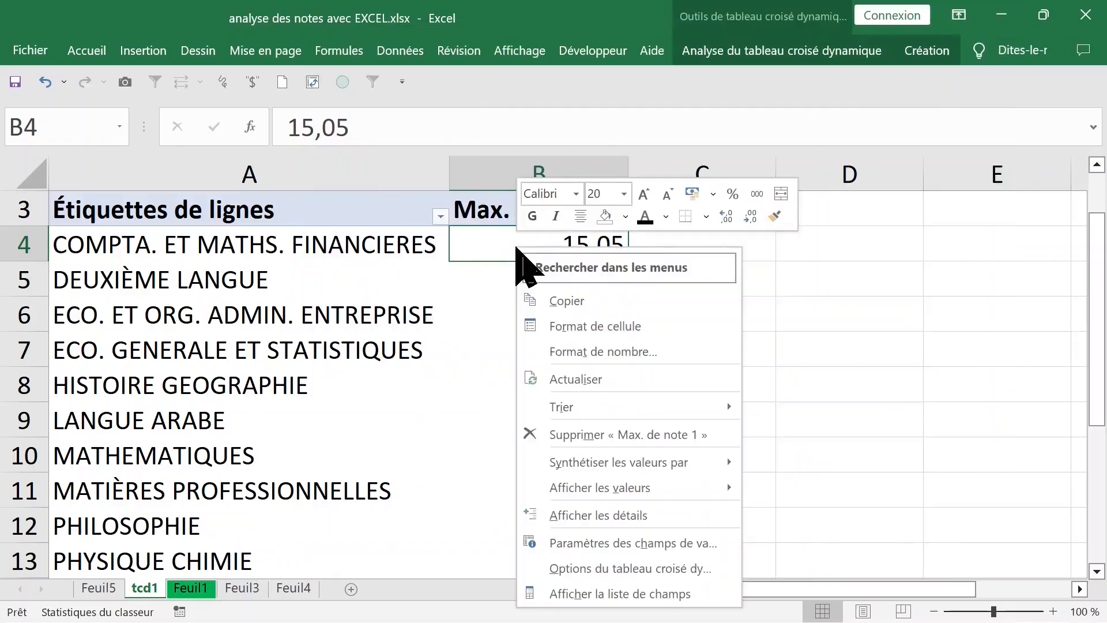
pyautogui.click(556, 351)
pyautogui.click(327, 187)
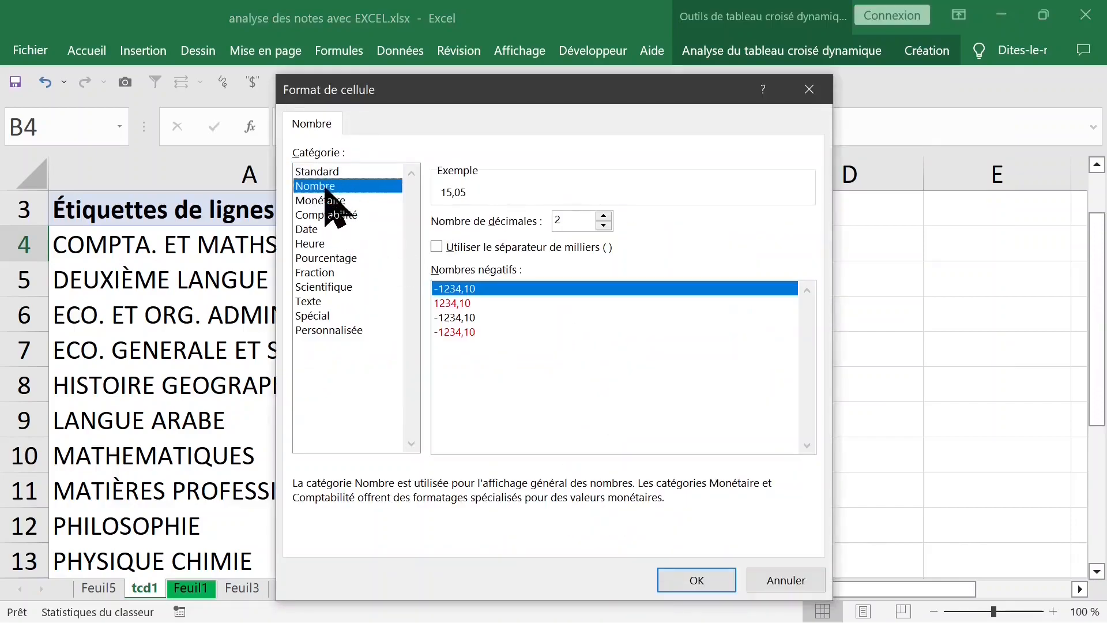
pyautogui.click(784, 580)
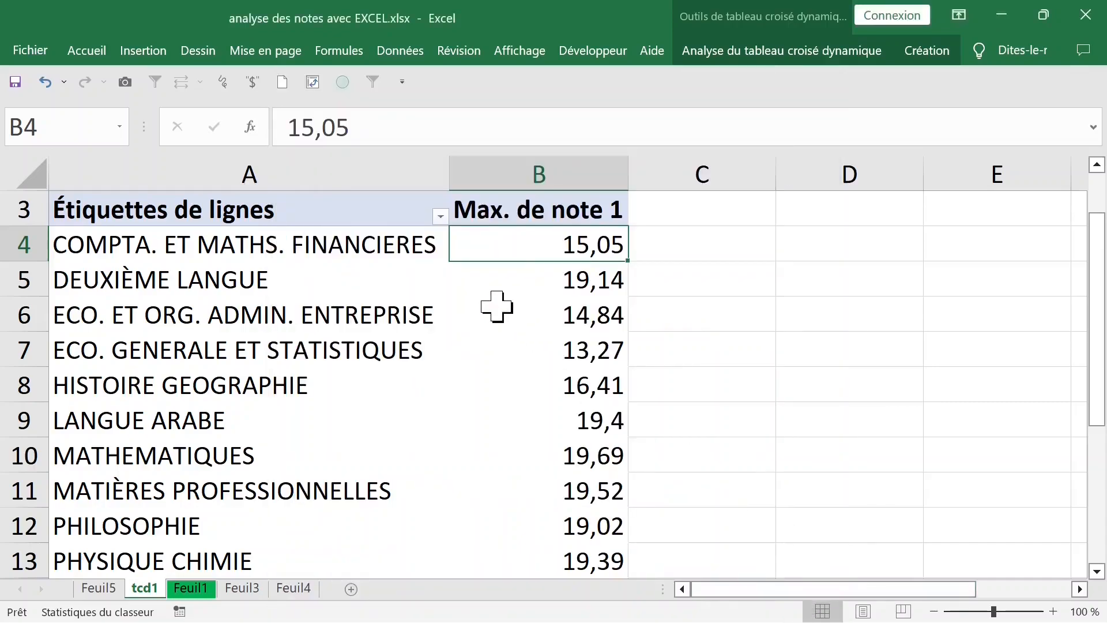
# - Format the Max. de note 1 values as Nombre with 2 decimals
pyautogui.moveTo(499, 246)
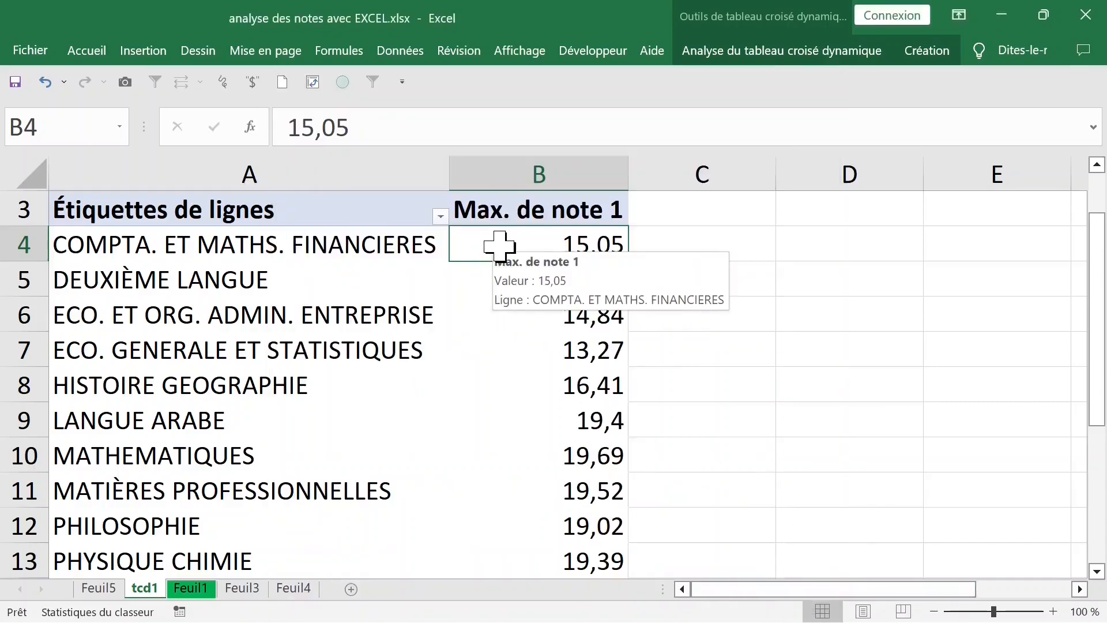
pyautogui.rightClick(500, 246)
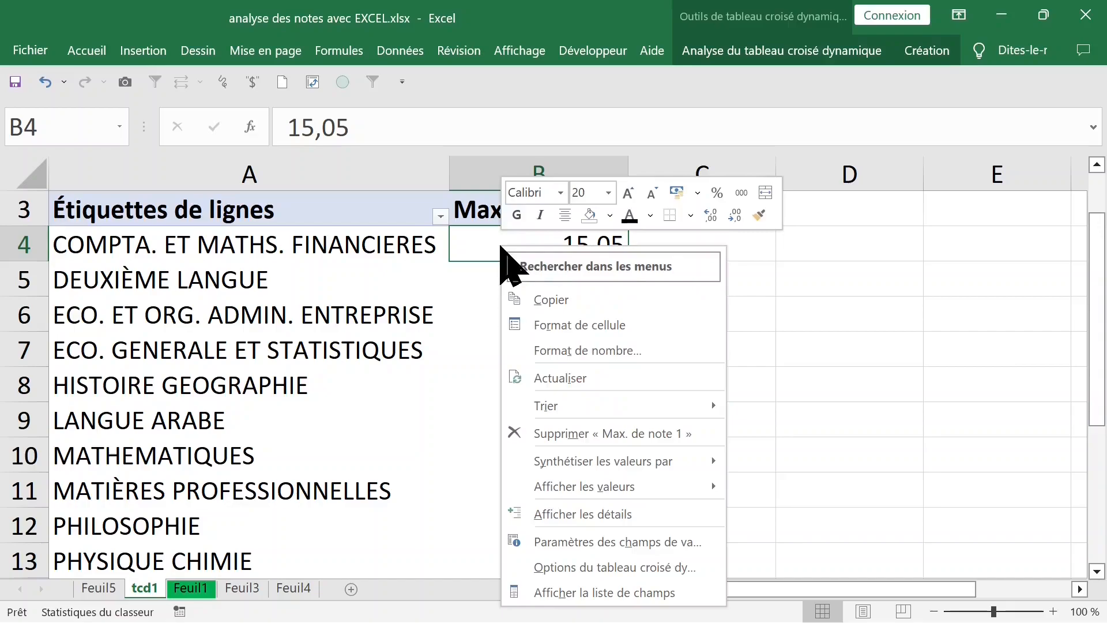
pyautogui.click(551, 326)
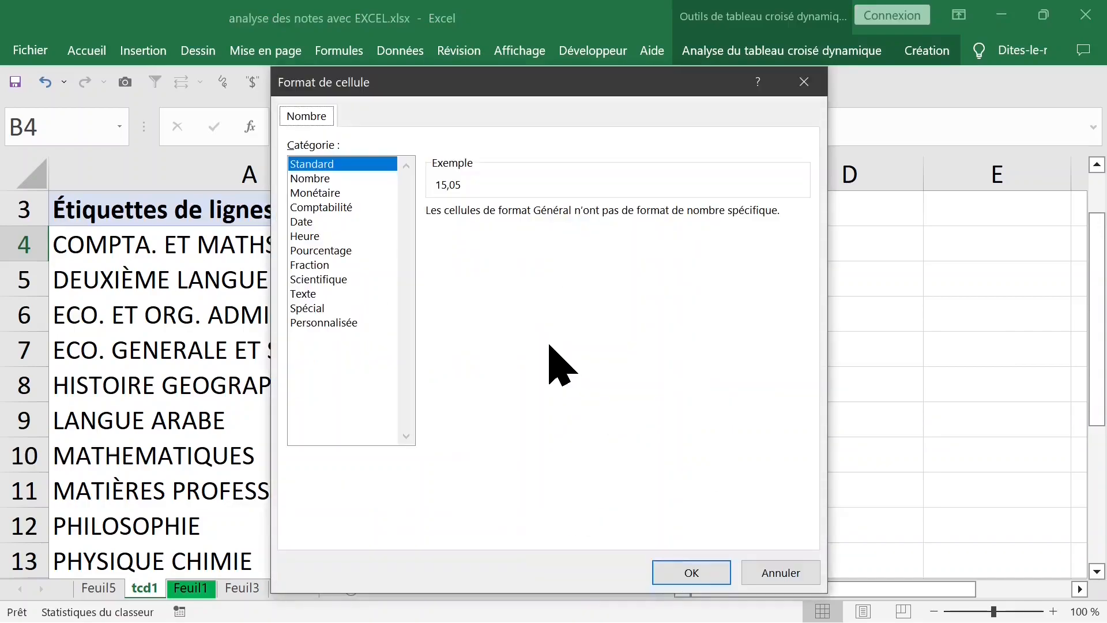
pyautogui.click(323, 178)
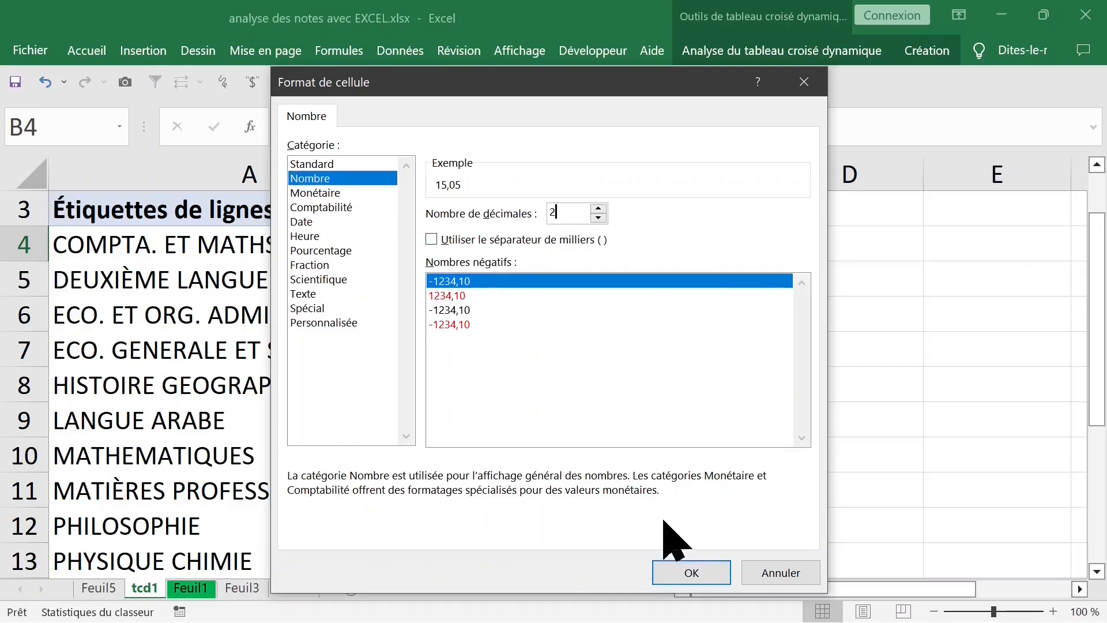
pyautogui.click(695, 576)
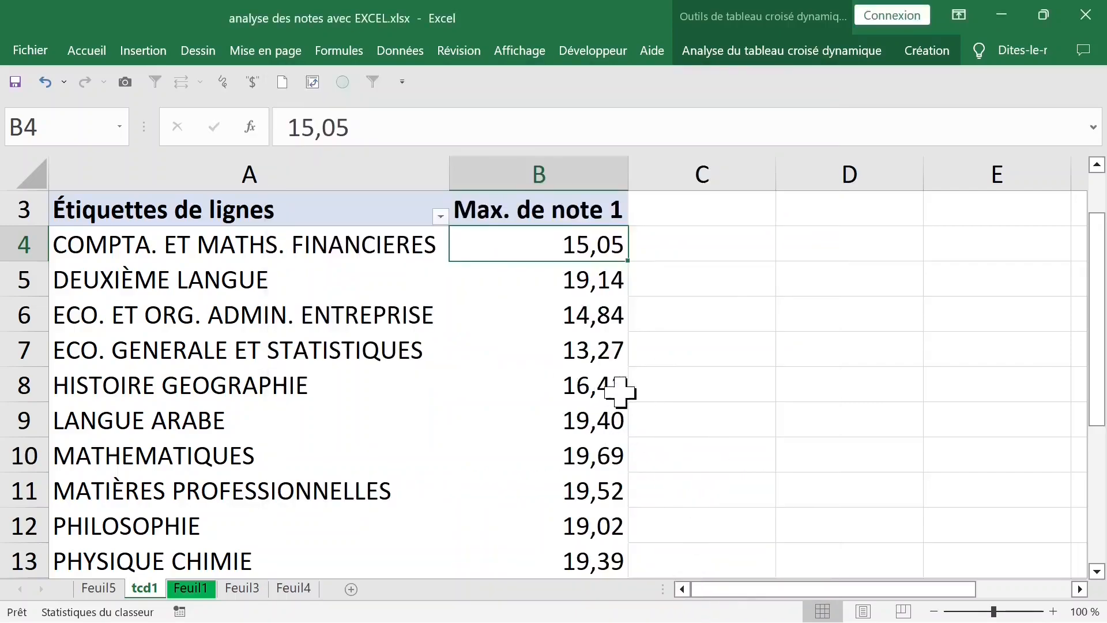
# - On sheet Feuil1, check the note 1 column and autofit the width of the note 2 column
pyautogui.scroll(1, 539, 329)
pyautogui.moveTo(494, 278)
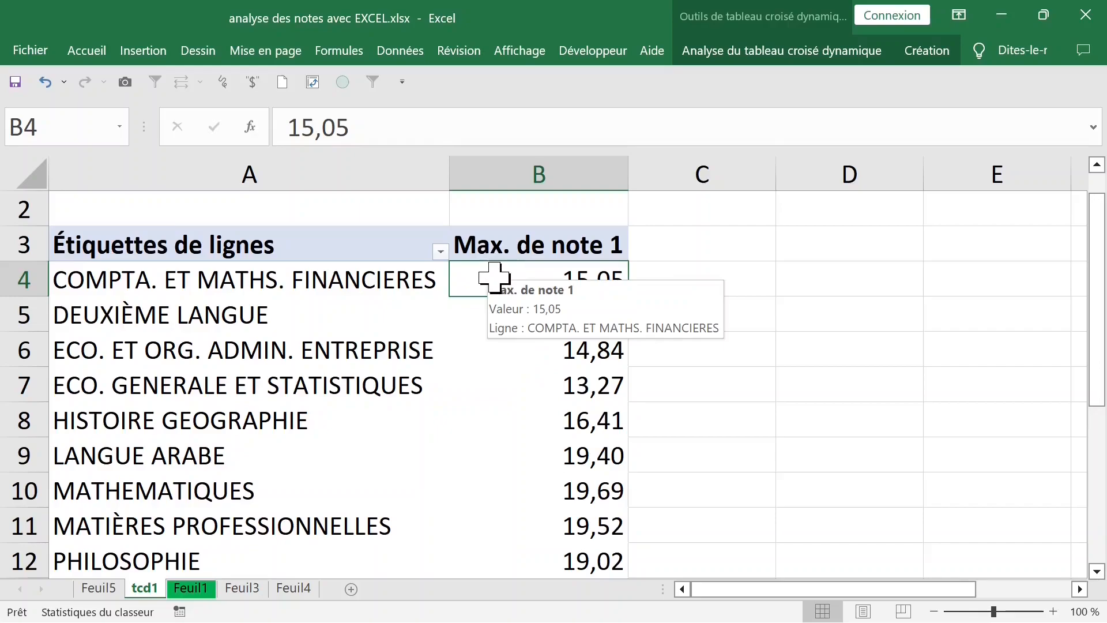
pyautogui.click(191, 588)
pyautogui.click(554, 247)
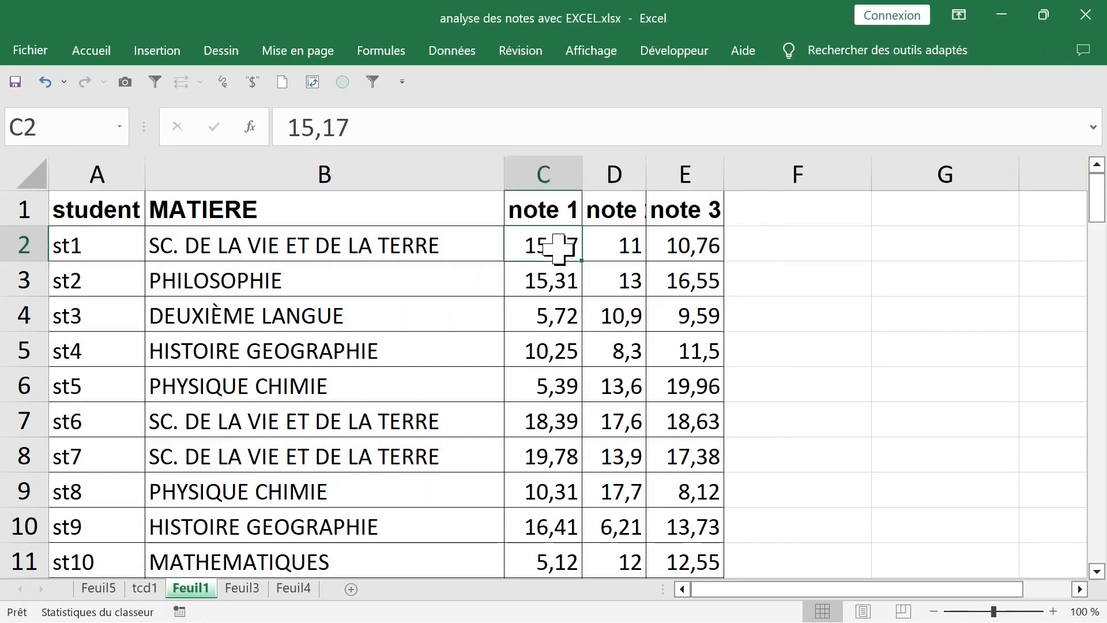
pyautogui.click(551, 167)
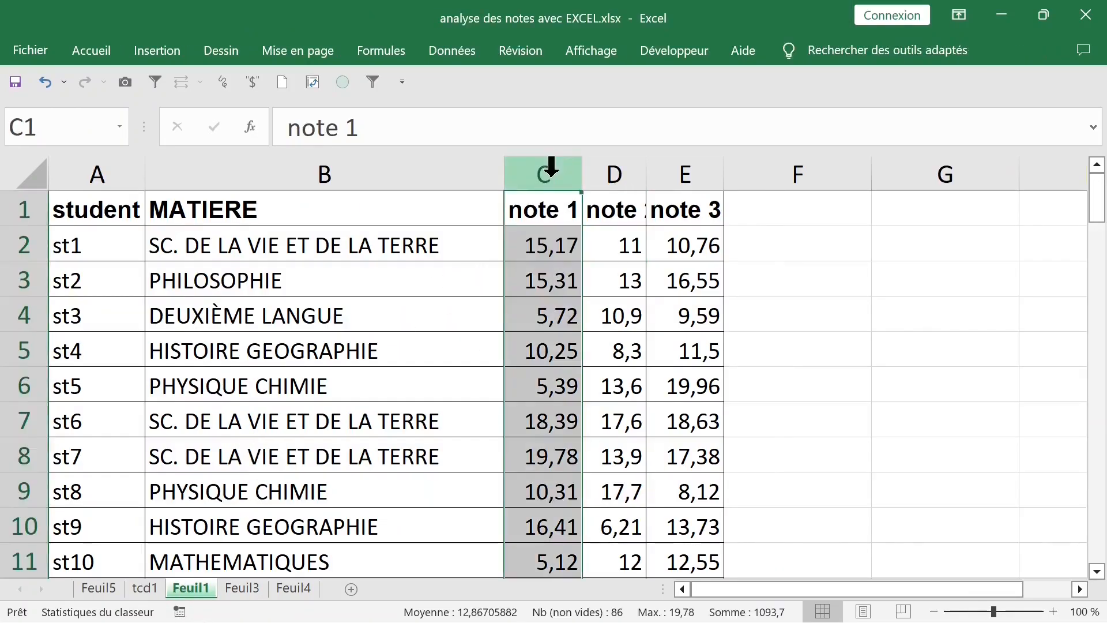
pyautogui.click(618, 167)
pyautogui.doubleClick(647, 168)
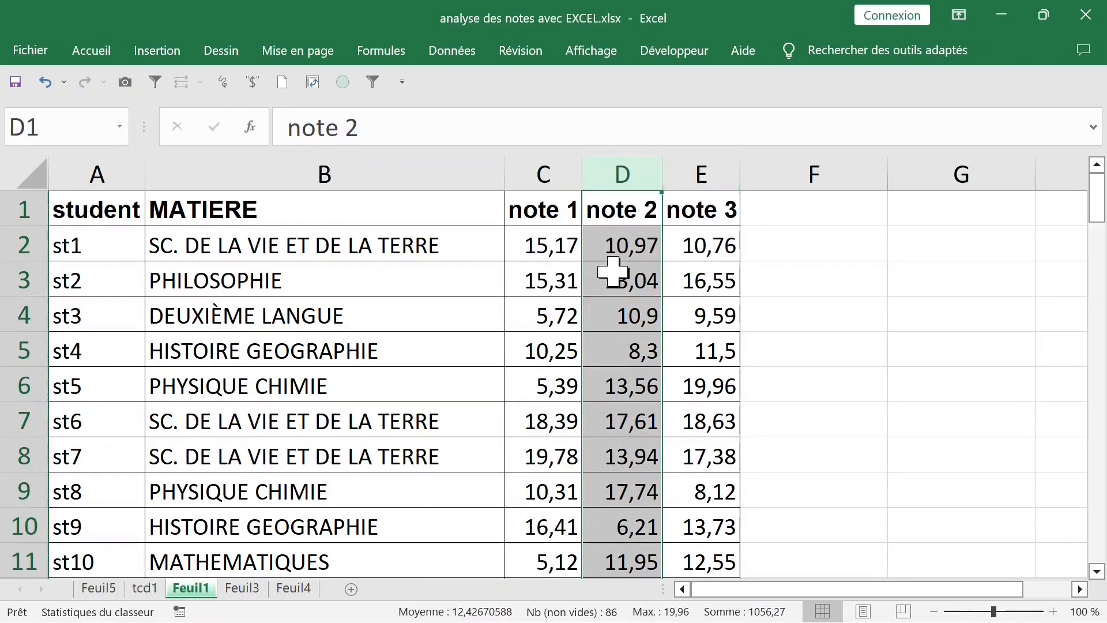
# - Return to sheet tcd1, show the pivot table's field list, and add note 2 to the values below note 1
pyautogui.click(153, 588)
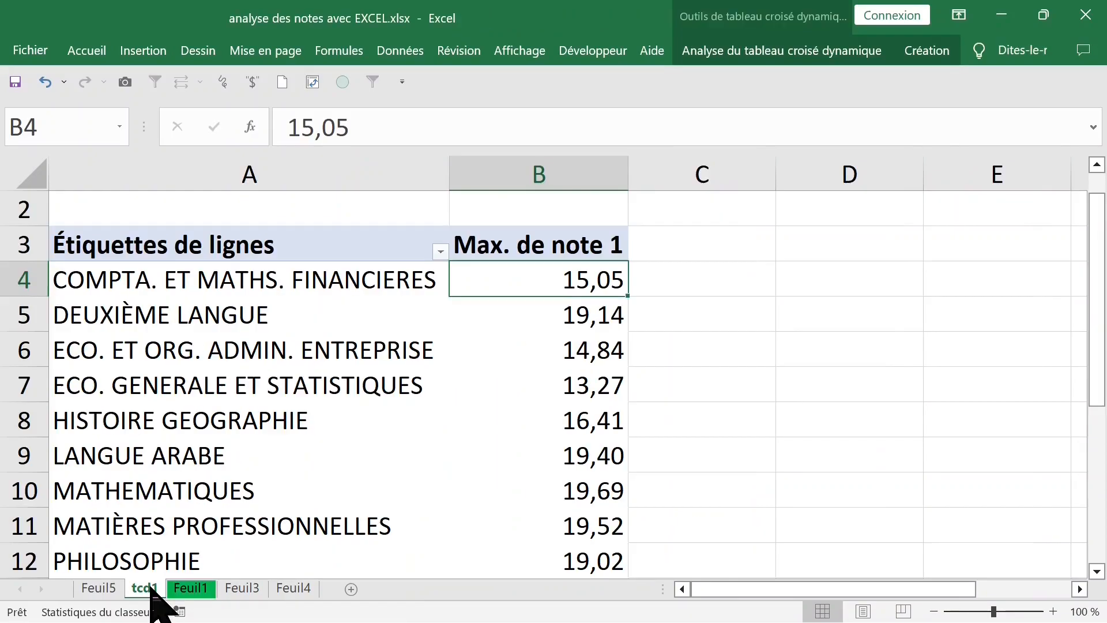
pyautogui.click(522, 246)
pyautogui.click(524, 284)
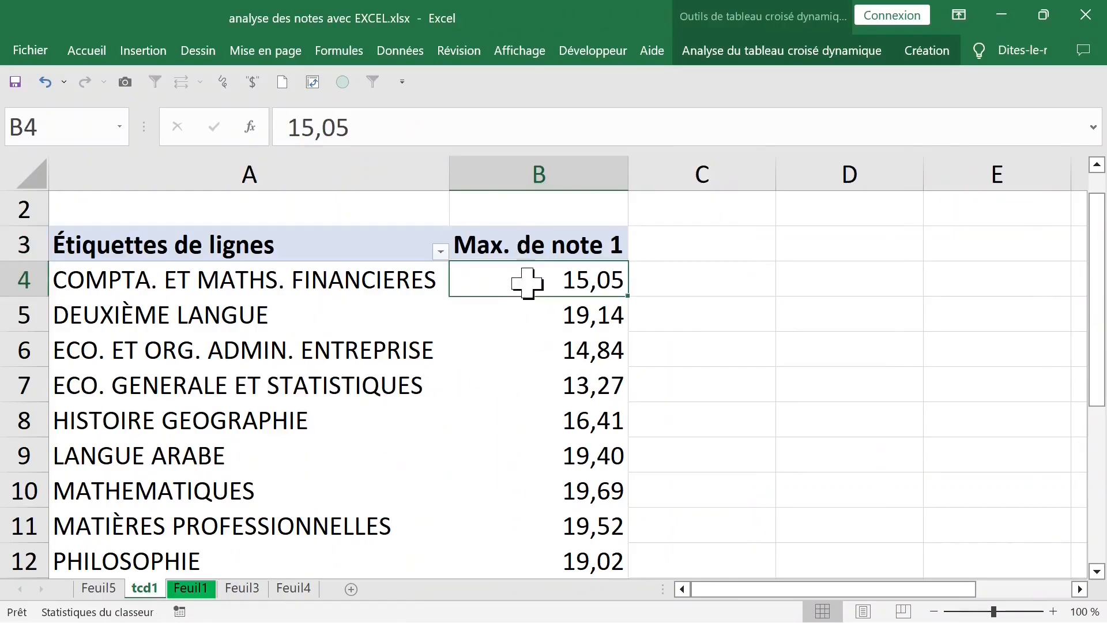
pyautogui.rightClick(517, 276)
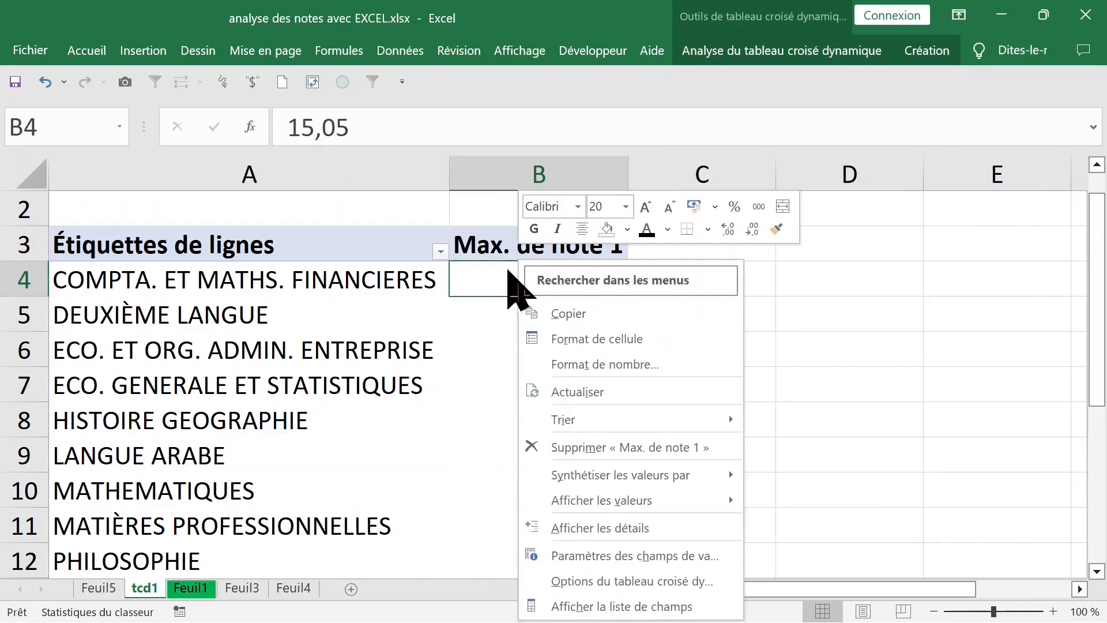
pyautogui.click(600, 604)
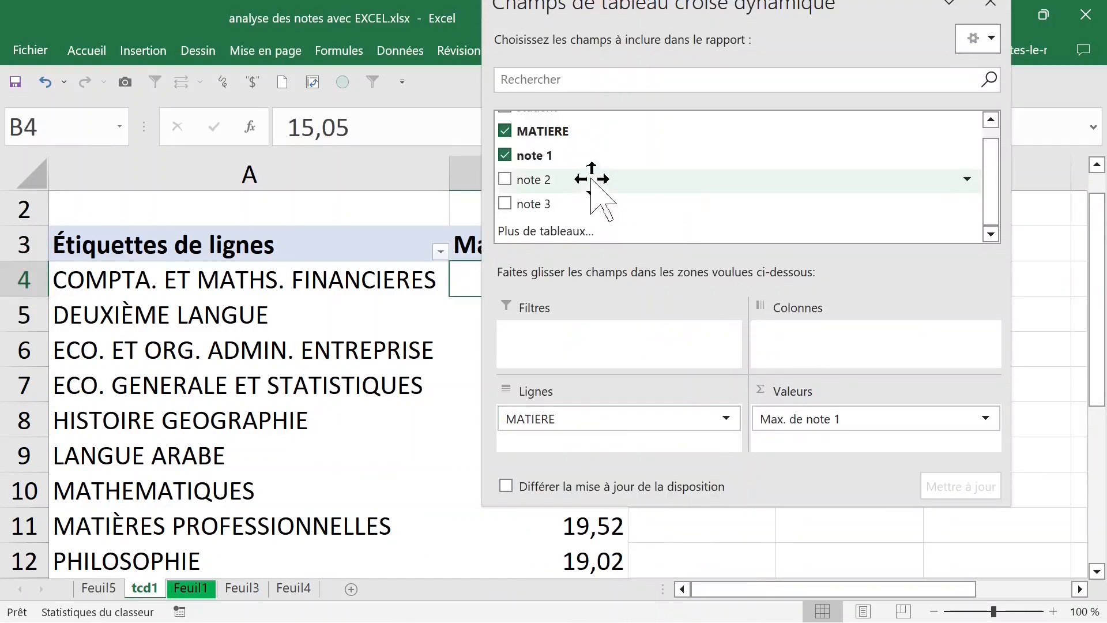
pyautogui.moveTo(568, 178); pyautogui.dragTo(815, 452)
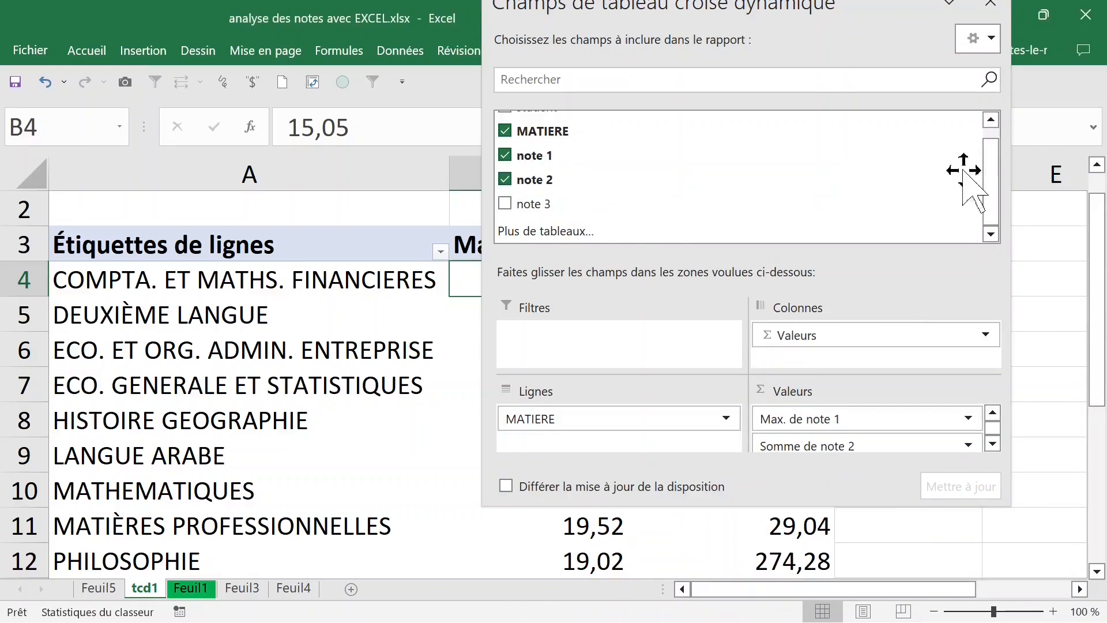
# - Close the field list, then summarize note 2 by Max. and format its values as Nombre with 2 decimals
pyautogui.click(989, 4)
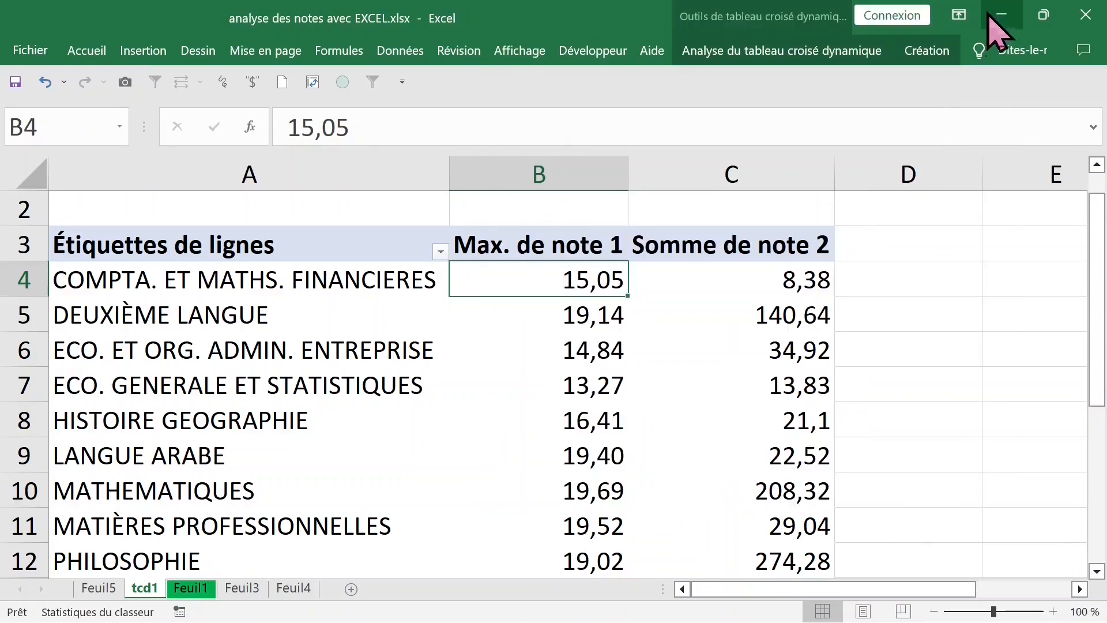
pyautogui.click(714, 245)
pyautogui.doubleClick(716, 245)
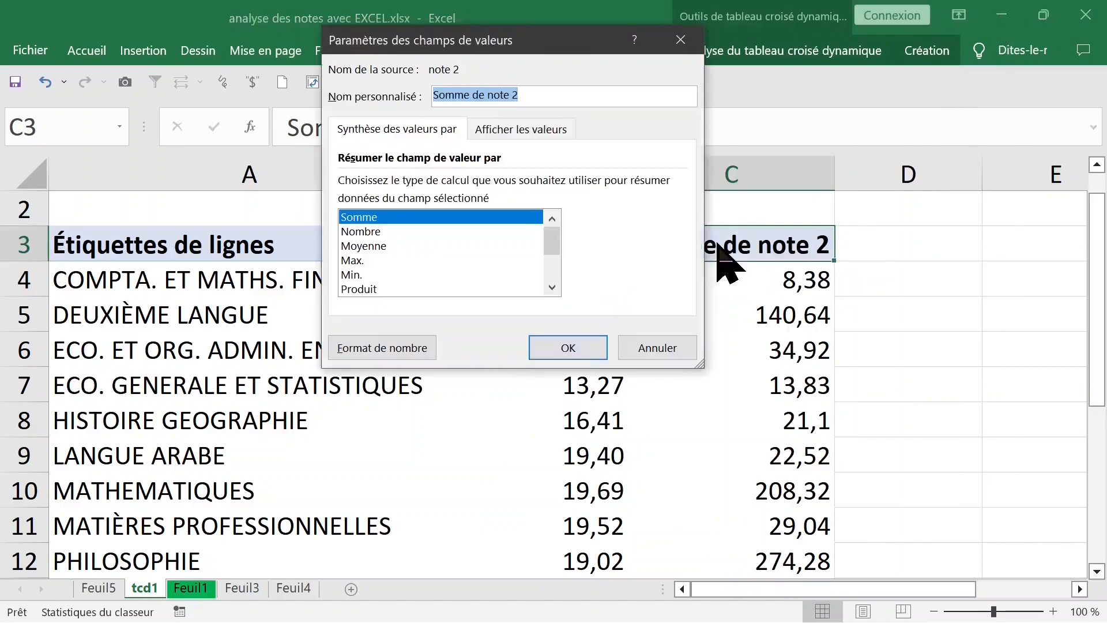
pyautogui.click(353, 260)
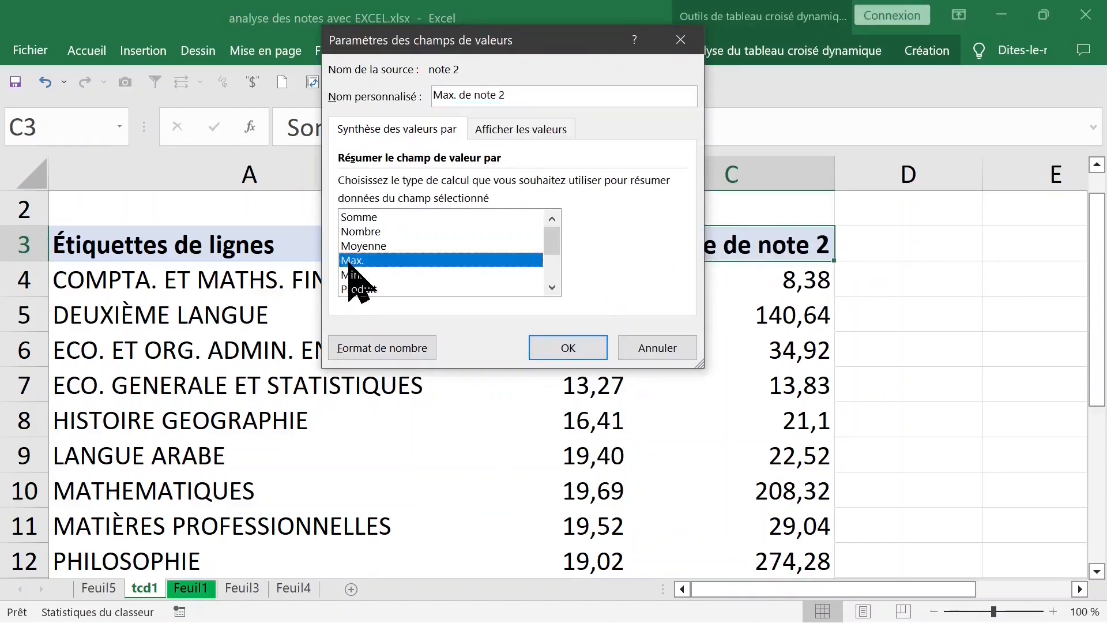
pyautogui.click(369, 353)
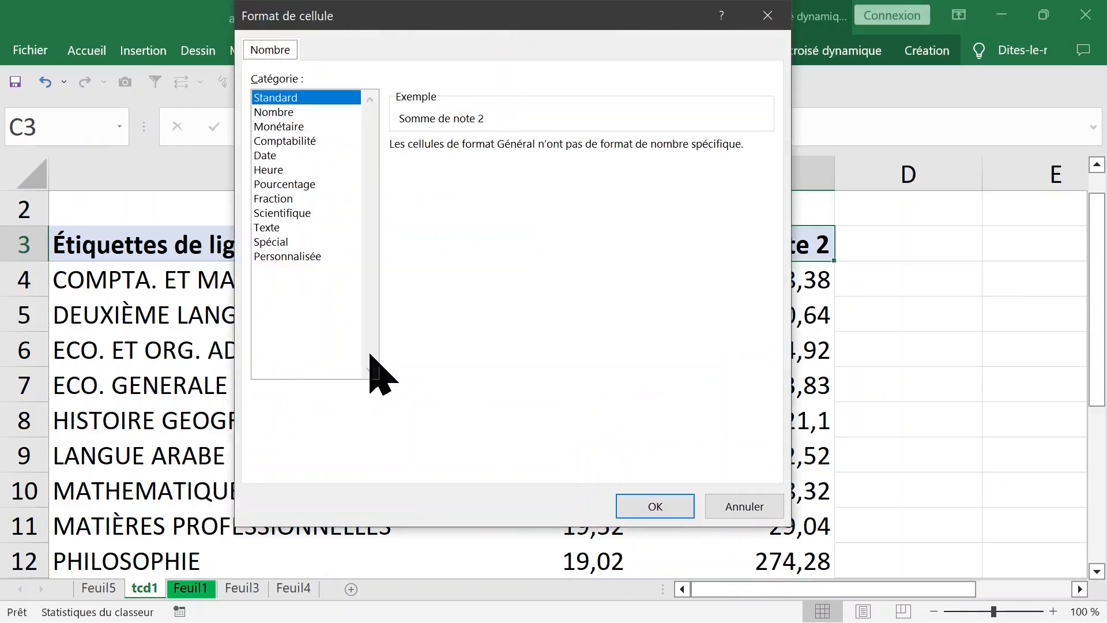
pyautogui.click(280, 113)
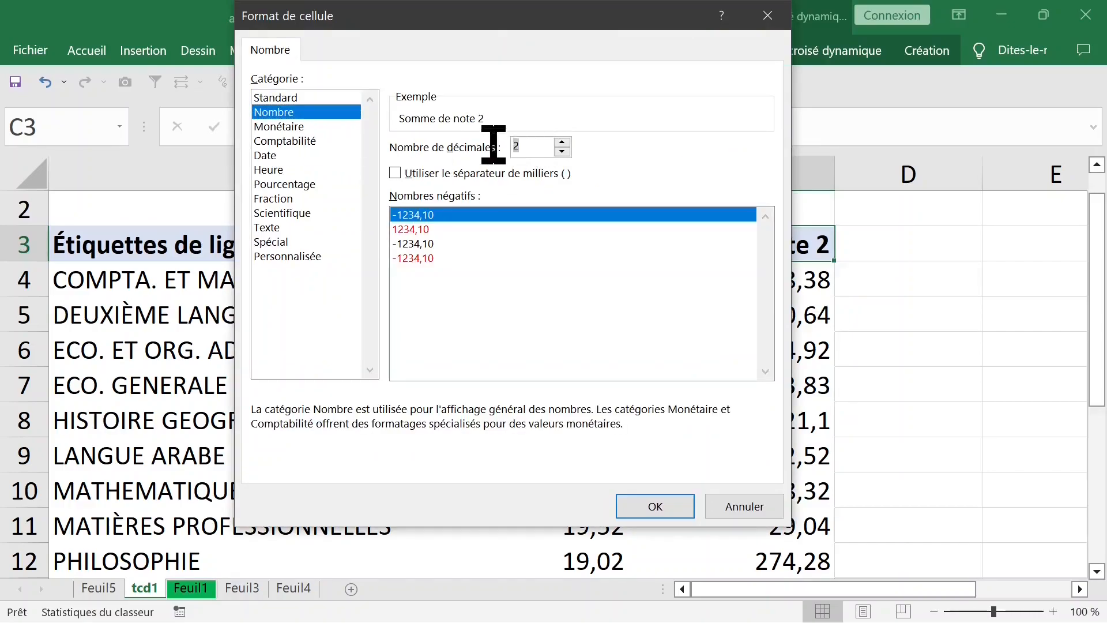
pyautogui.click(655, 507)
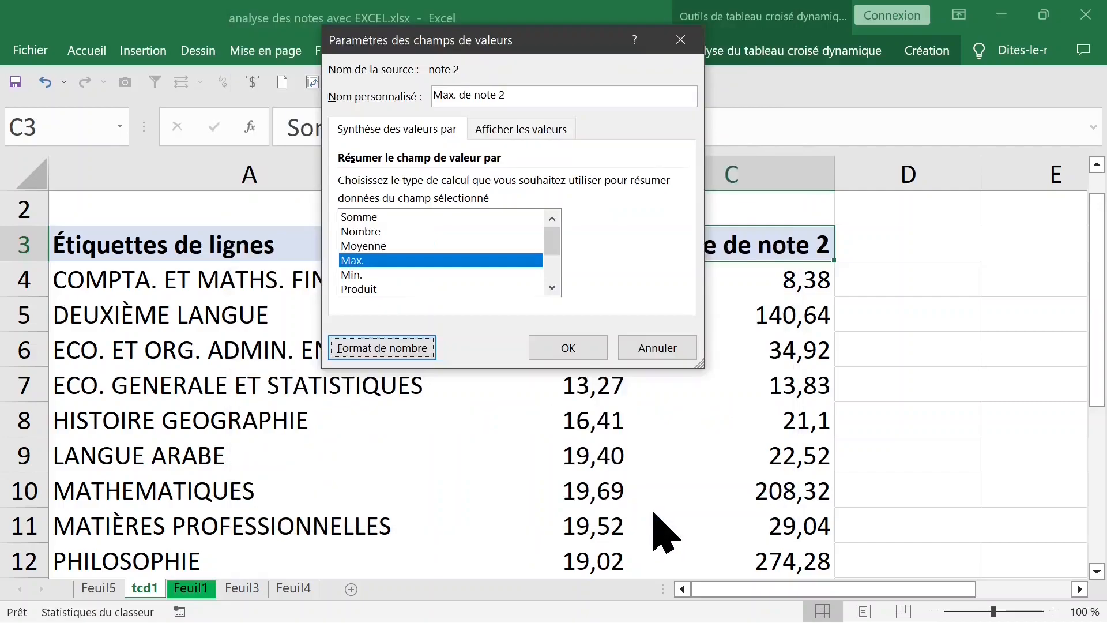
pyautogui.click(564, 350)
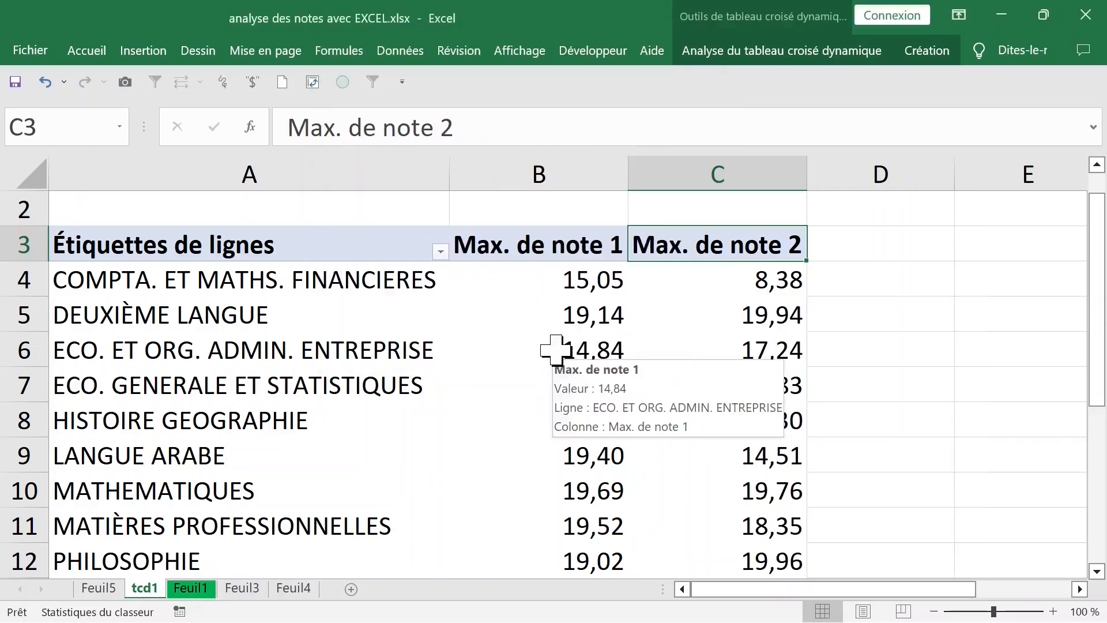
# - Show the pivot table's field list again and add note 3 to the values below Max. de note 2
pyautogui.click(761, 281)
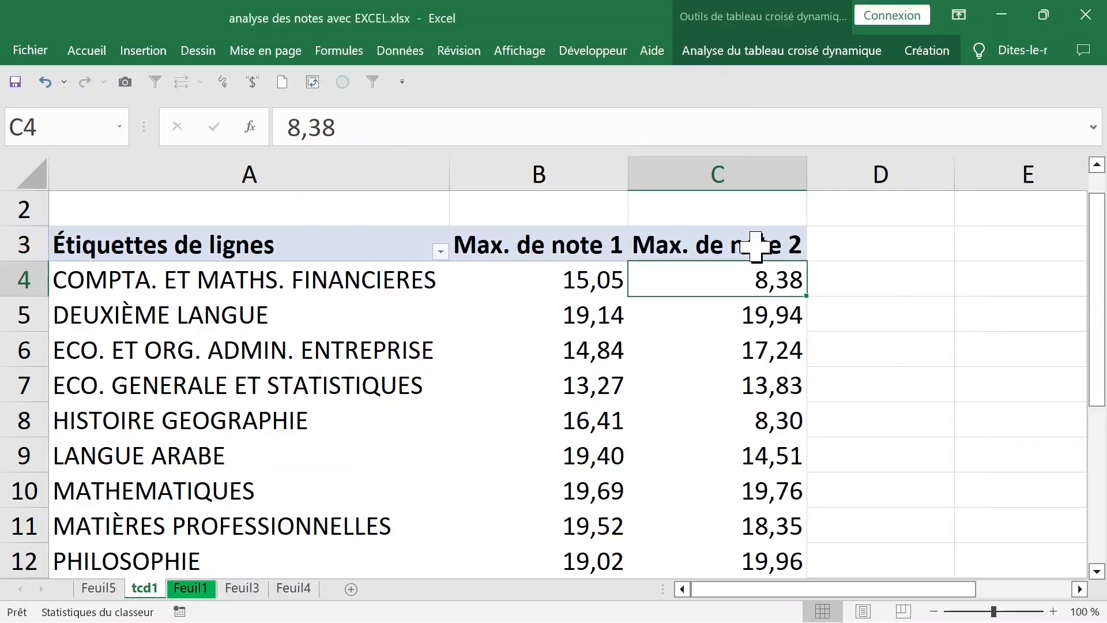
pyautogui.click(757, 245)
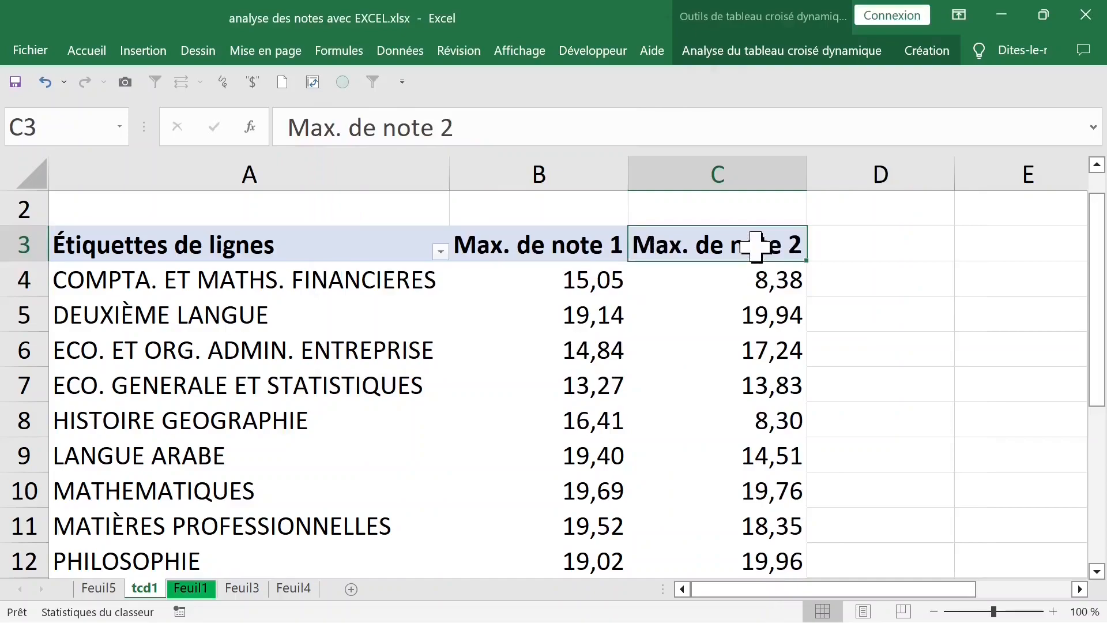
pyautogui.rightClick(707, 246)
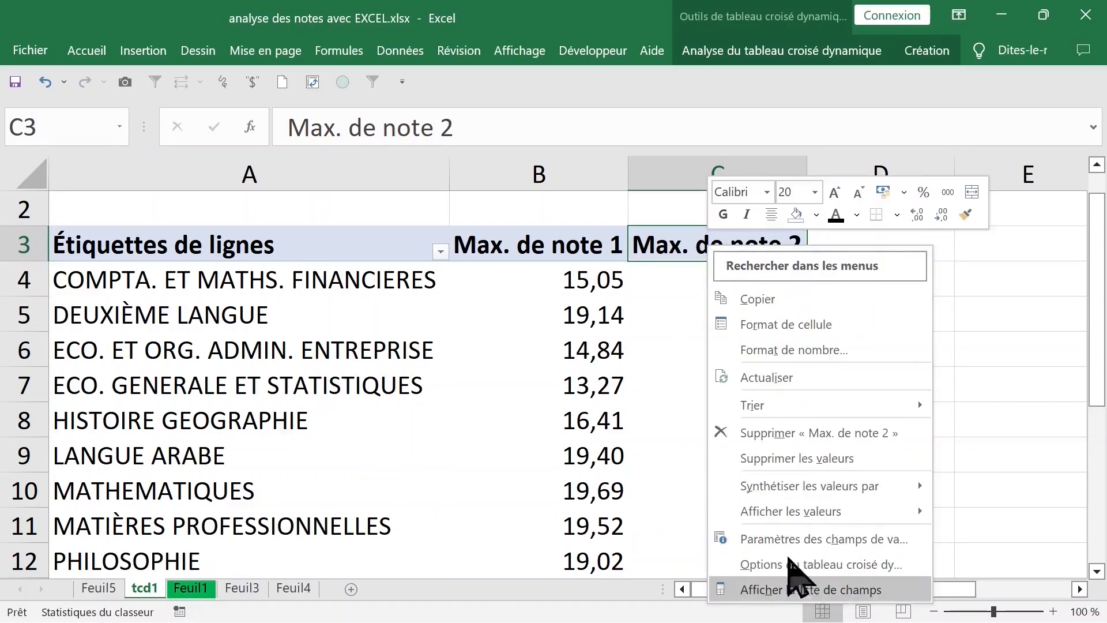
pyautogui.press('Escape')
pyautogui.click(634, 319)
pyautogui.click(768, 57)
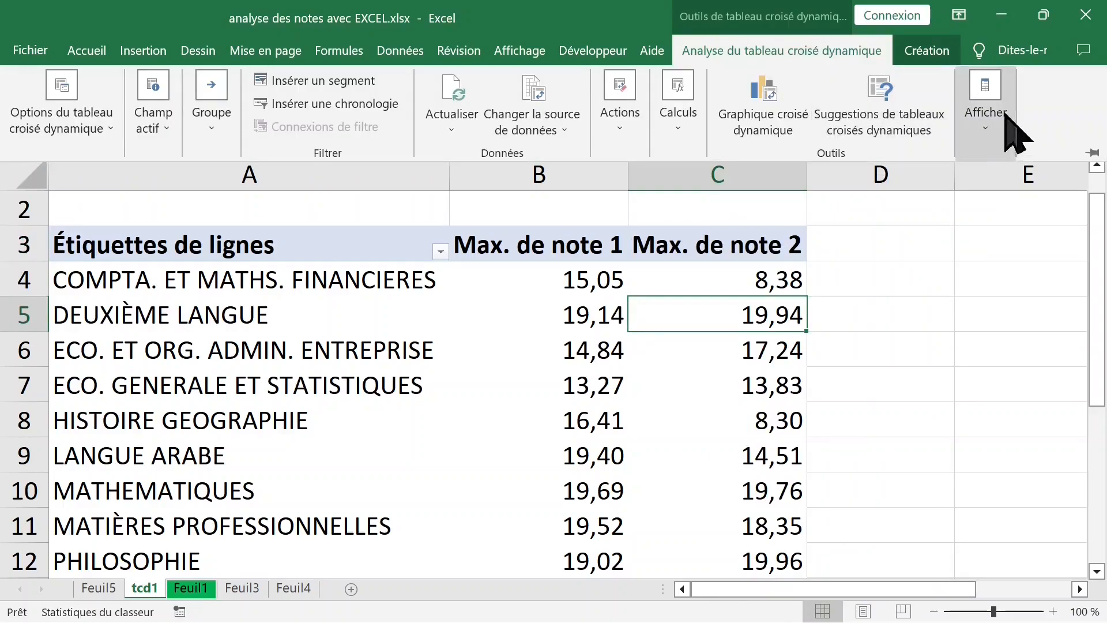
pyautogui.click(985, 95)
pyautogui.click(979, 196)
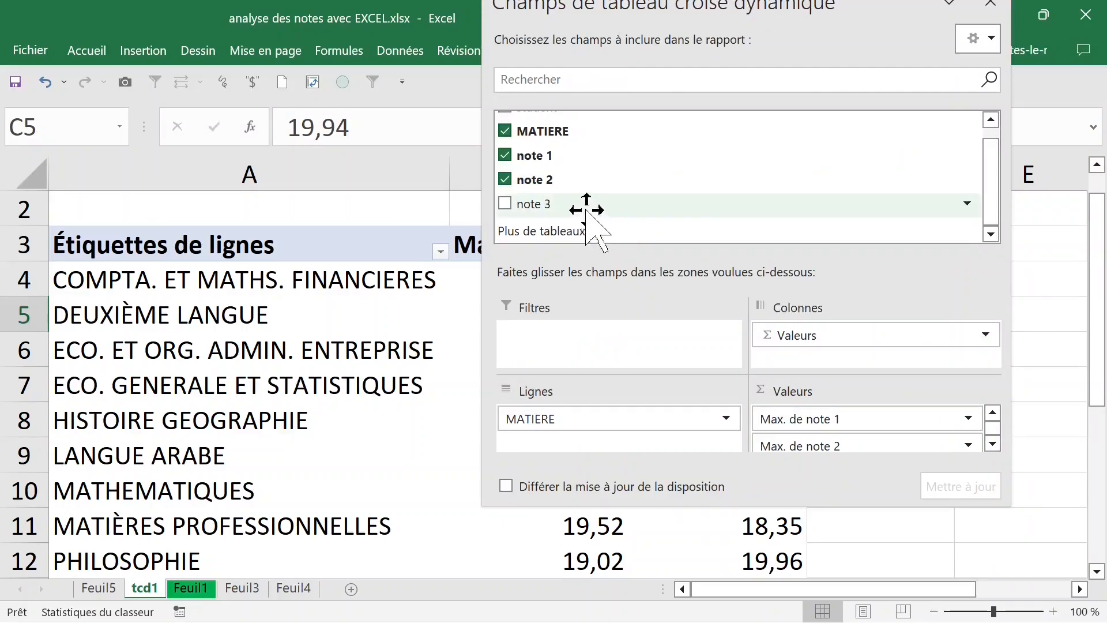
pyautogui.moveTo(605, 212); pyautogui.dragTo(822, 441)
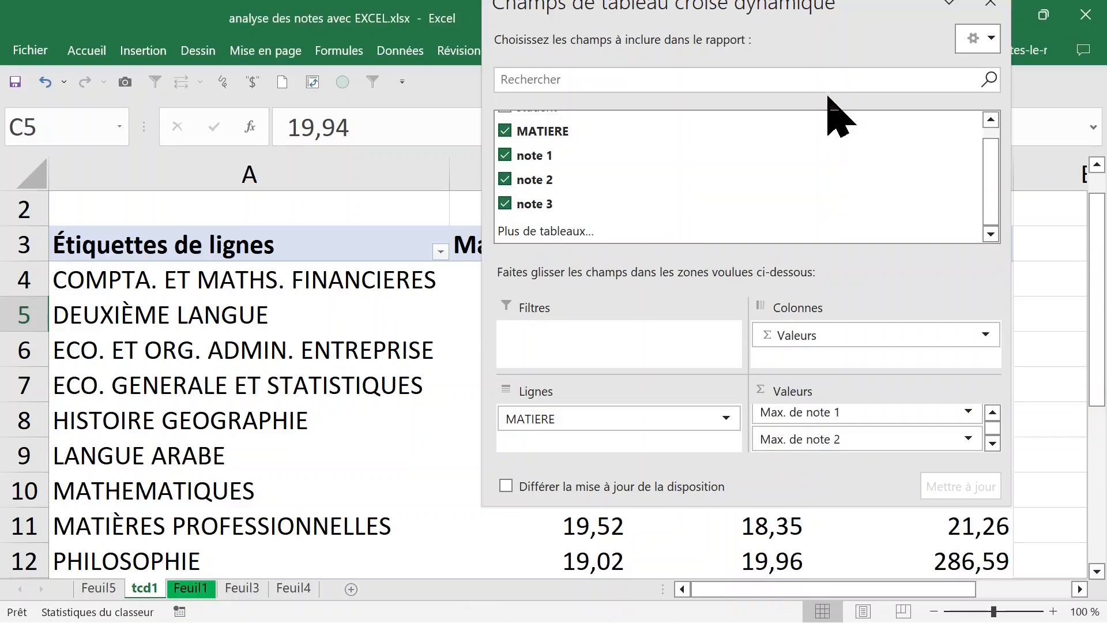
# - Move Somme de note 3 above Max. de note 1 in the values area and close the field list
pyautogui.moveTo(804, 14); pyautogui.dragTo(616, 40)
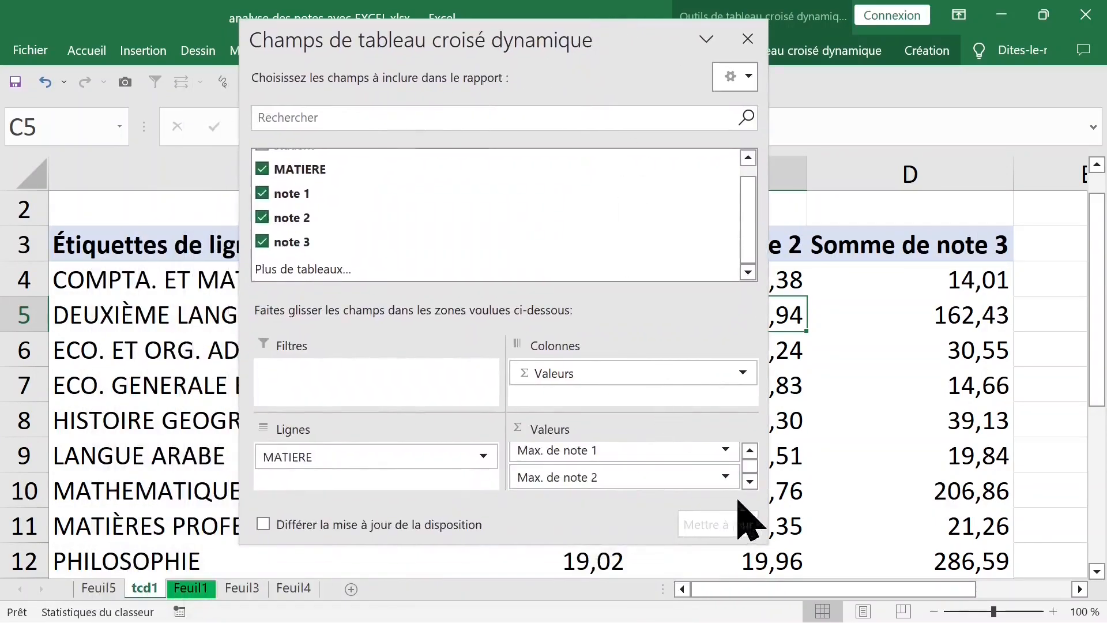
pyautogui.click(750, 482)
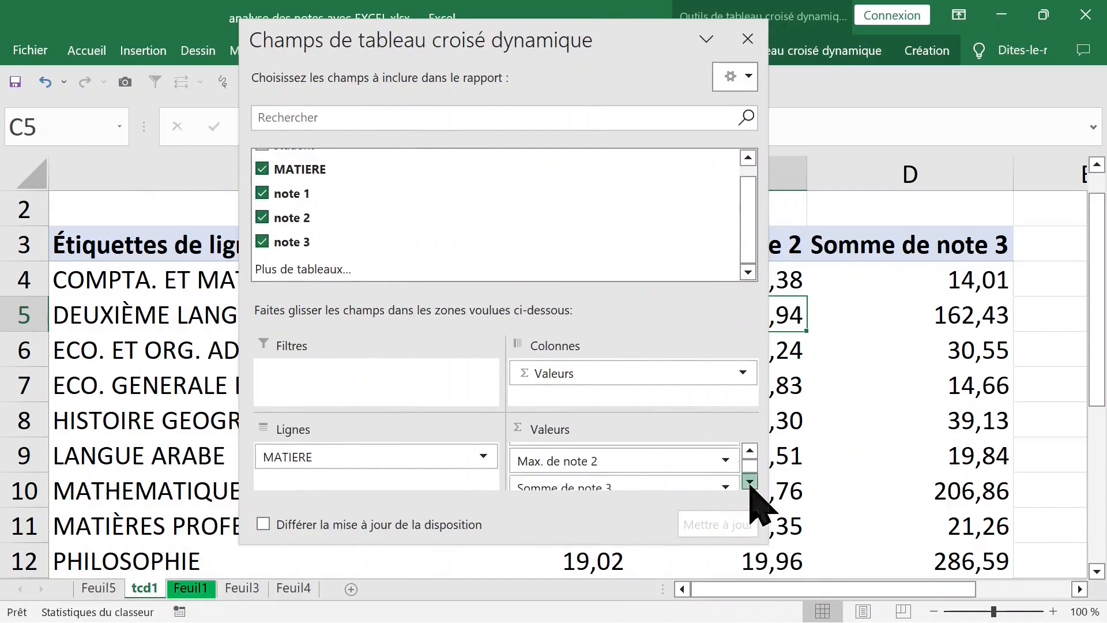
pyautogui.click(638, 484)
pyautogui.moveTo(637, 484)
pyautogui.mouseDown()
pyautogui.moveTo(655, 501)
pyautogui.moveTo(633, 456)
pyautogui.mouseUp()
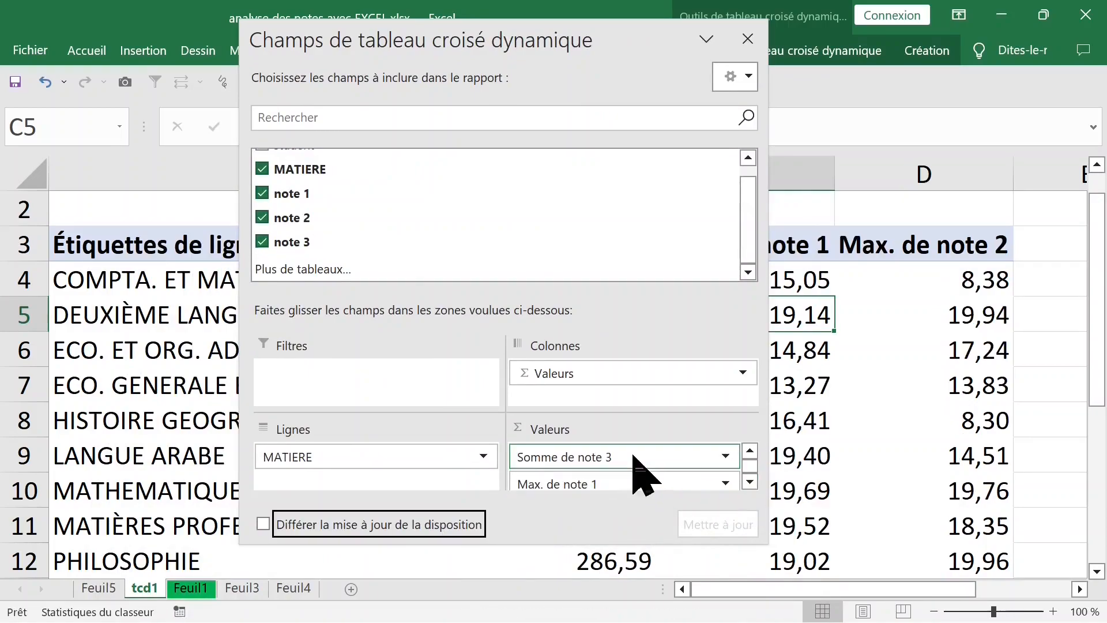
pyautogui.scroll(-1, 633, 456)
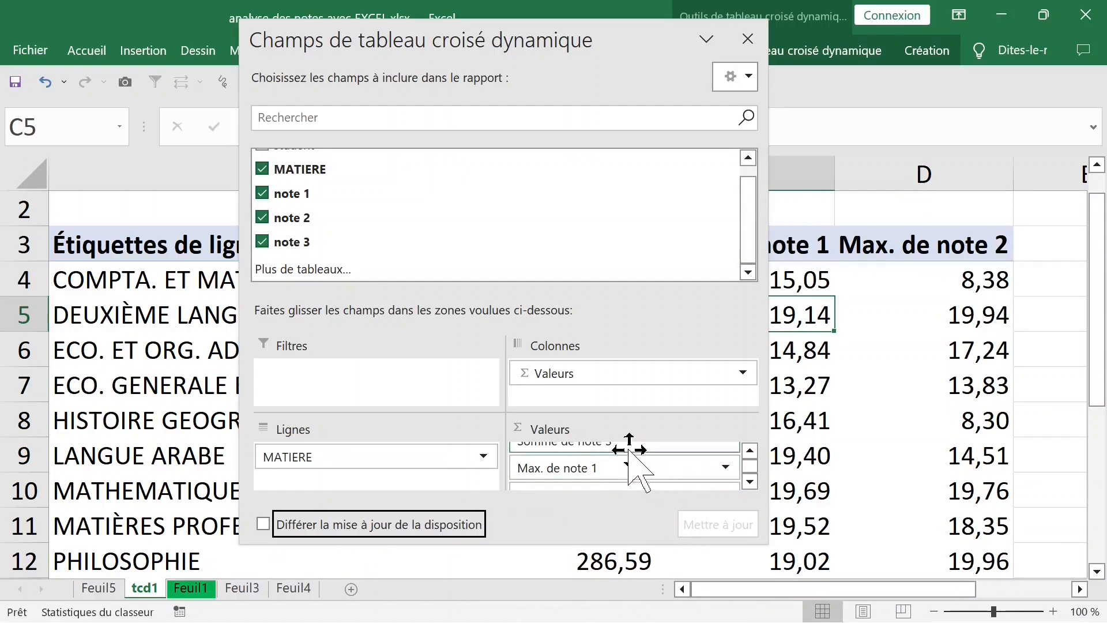
pyautogui.click(747, 39)
# - Examine the order of the note 3, note 1 and note 2 value columns in the pivot table
pyautogui.click(572, 246)
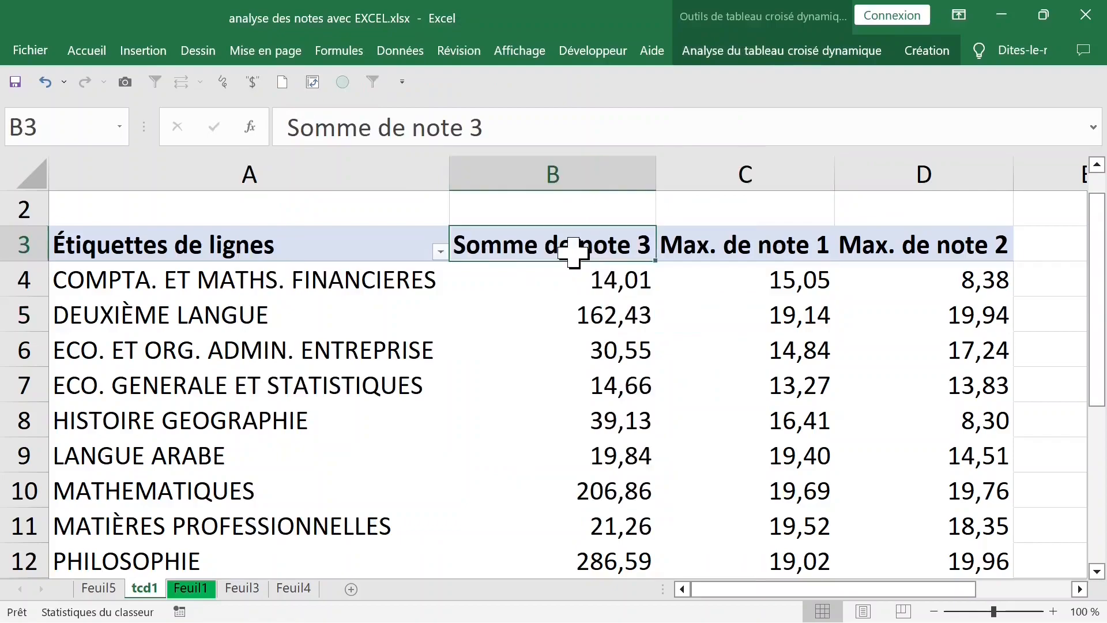
pyautogui.click(746, 241)
pyautogui.click(880, 241)
pyautogui.click(792, 244)
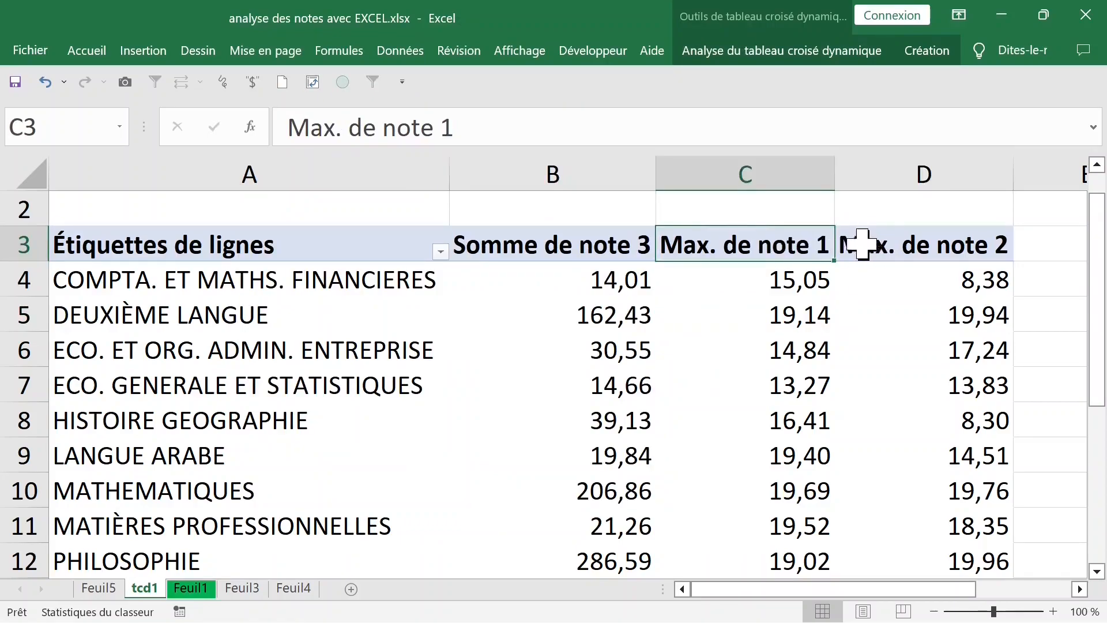
pyautogui.click(611, 253)
pyautogui.click(602, 320)
pyautogui.click(576, 176)
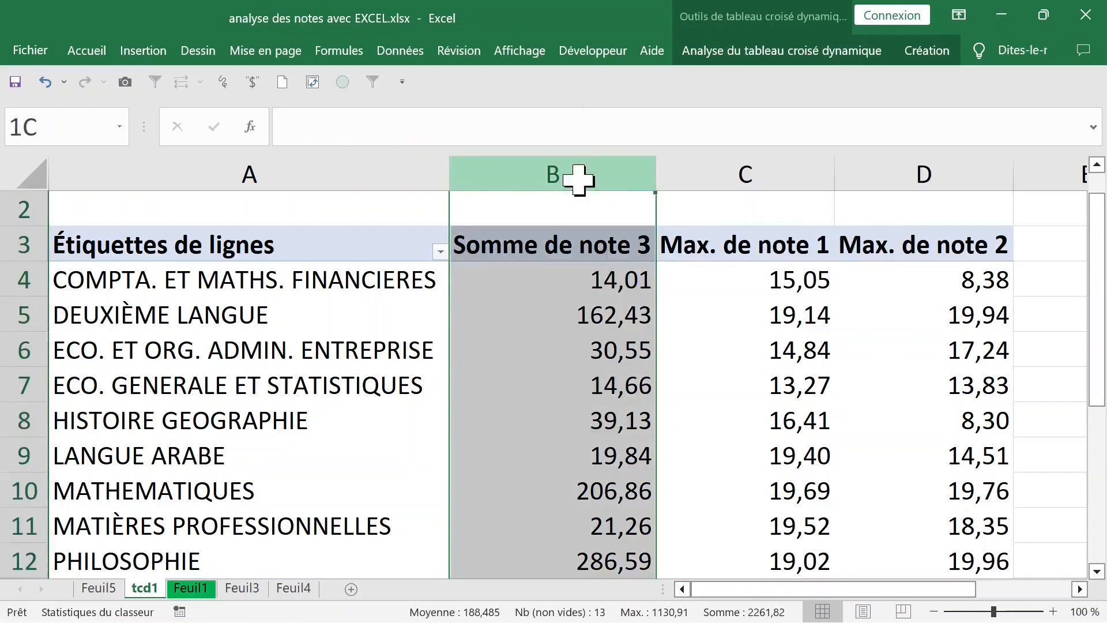
# - Summarize the note 3 value field by Max. instead of Somme
pyautogui.click(568, 243)
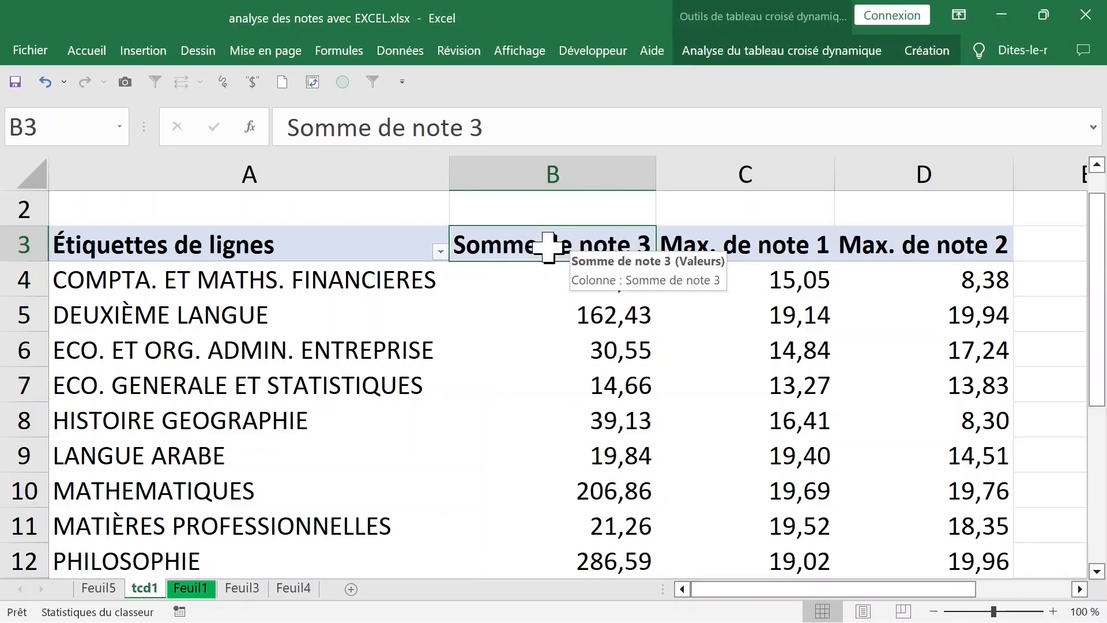
pyautogui.doubleClick(548, 247)
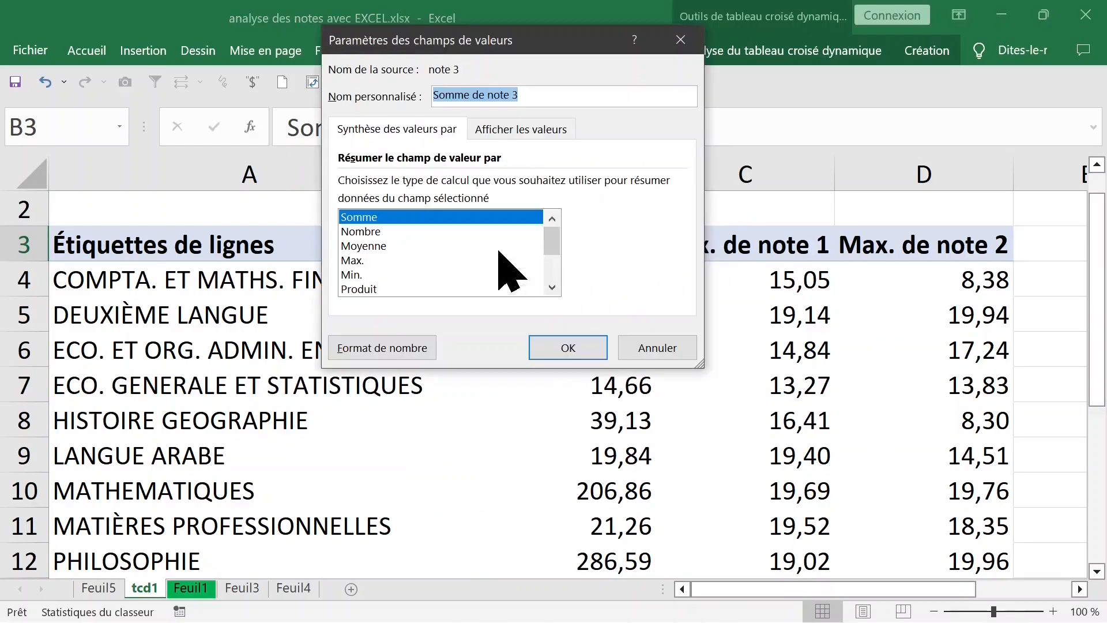
pyautogui.click(359, 260)
pyautogui.click(557, 353)
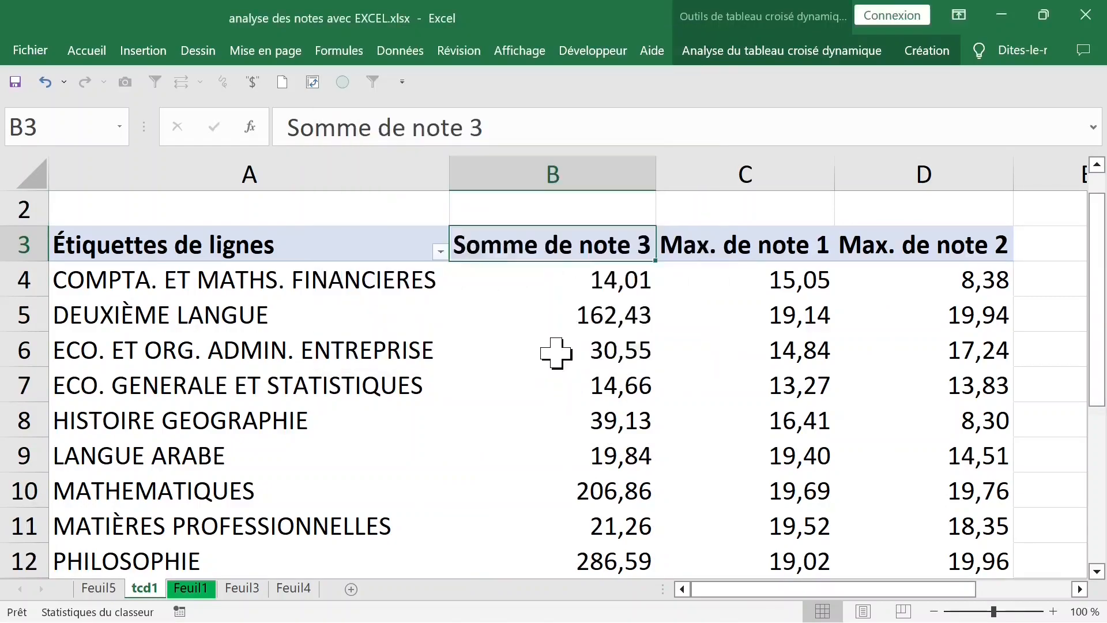
# - Format the Max. de note 3 values as Nombre with 2 decimals
pyautogui.click(564, 282)
pyautogui.rightClick(555, 277)
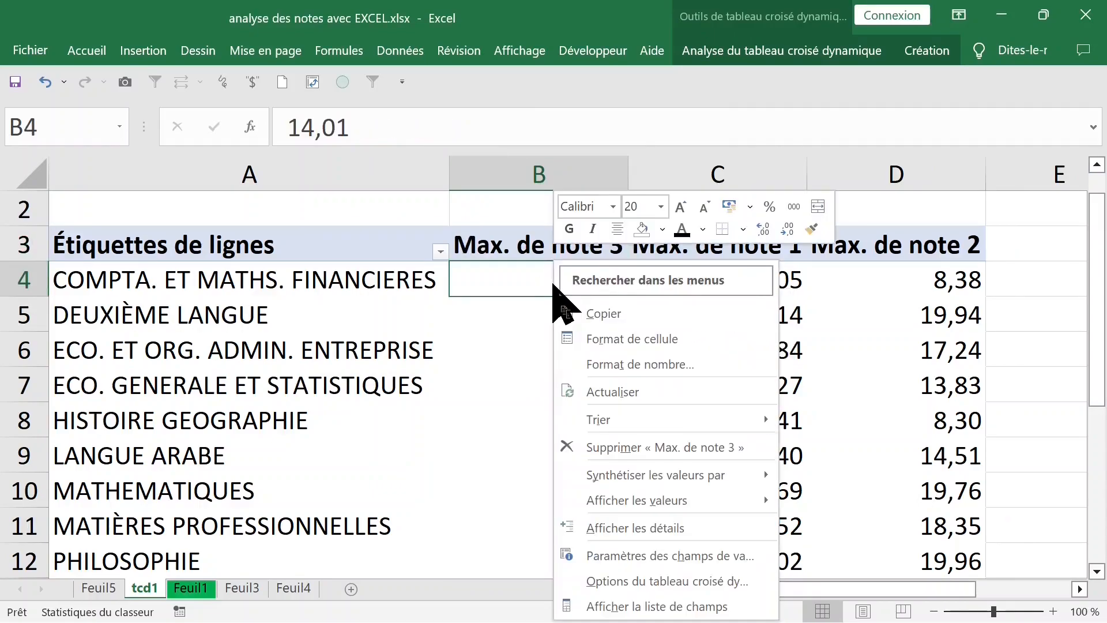
pyautogui.press('Escape')
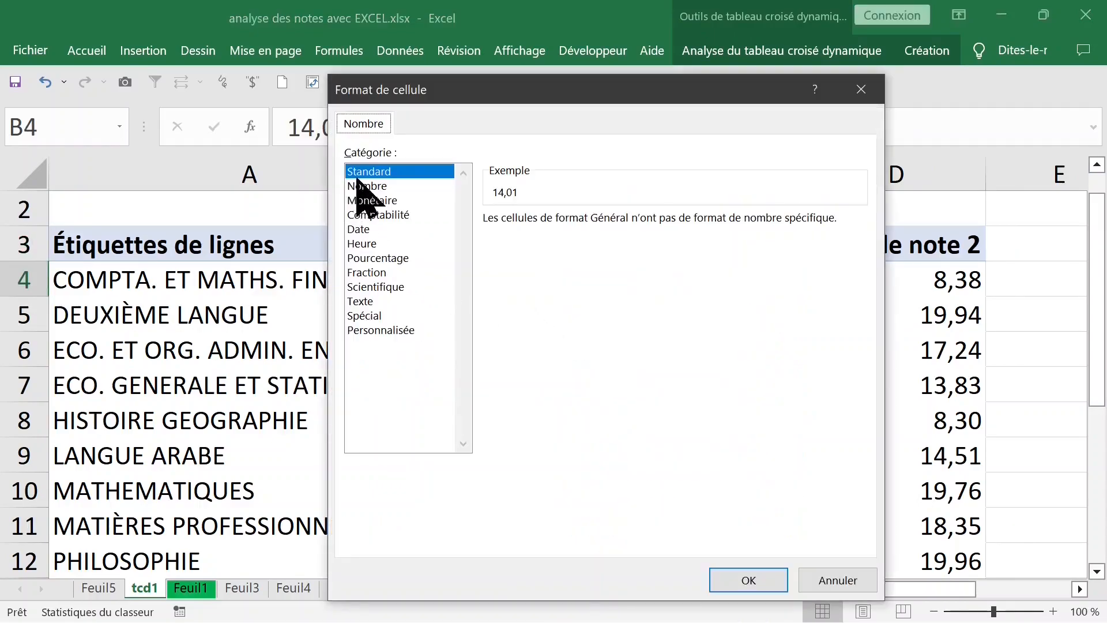
pyautogui.click(369, 186)
pyautogui.click(748, 580)
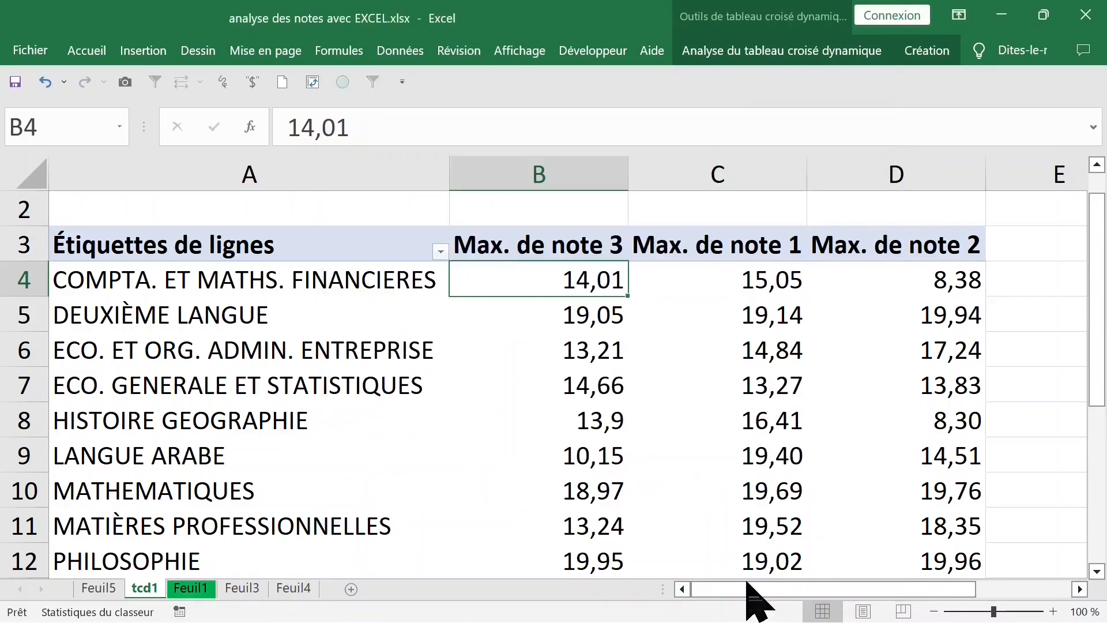
# - Review the Max. de note 3, Max. de note 1 and Max. de note 2 columns one after another
pyautogui.click(556, 385)
pyautogui.click(539, 172)
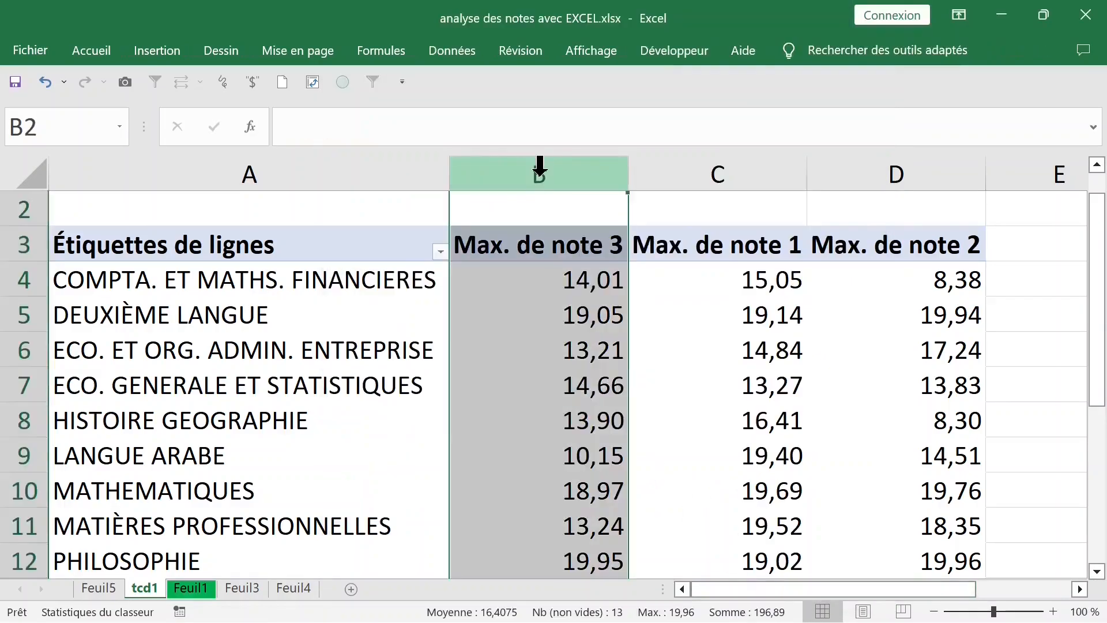
pyautogui.click(725, 164)
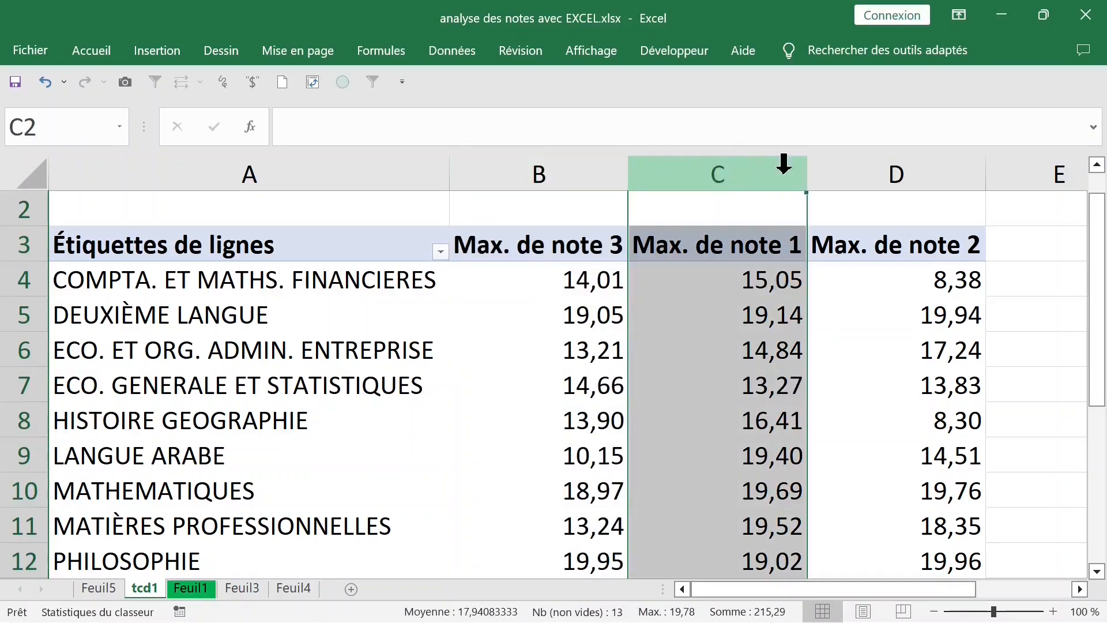
pyautogui.click(899, 165)
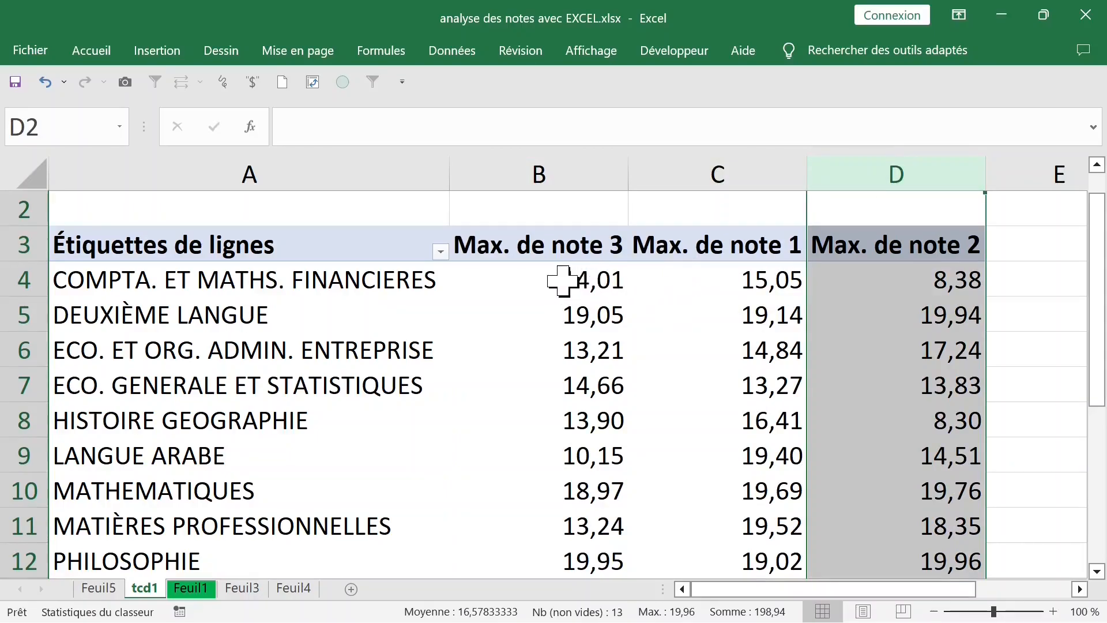